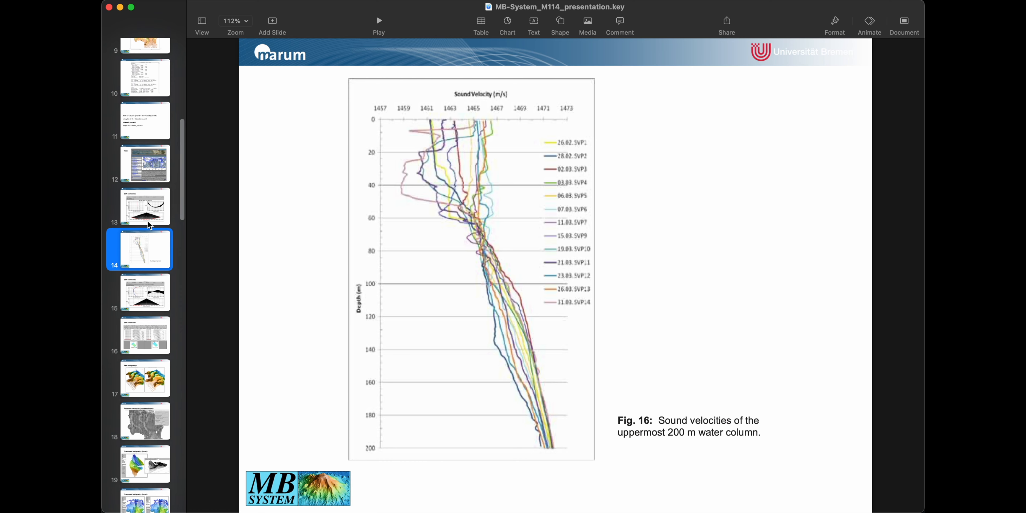
# Show slide 16, 'SVP correction:', comparing swath data before and after correction.
pyautogui.click(144, 341)
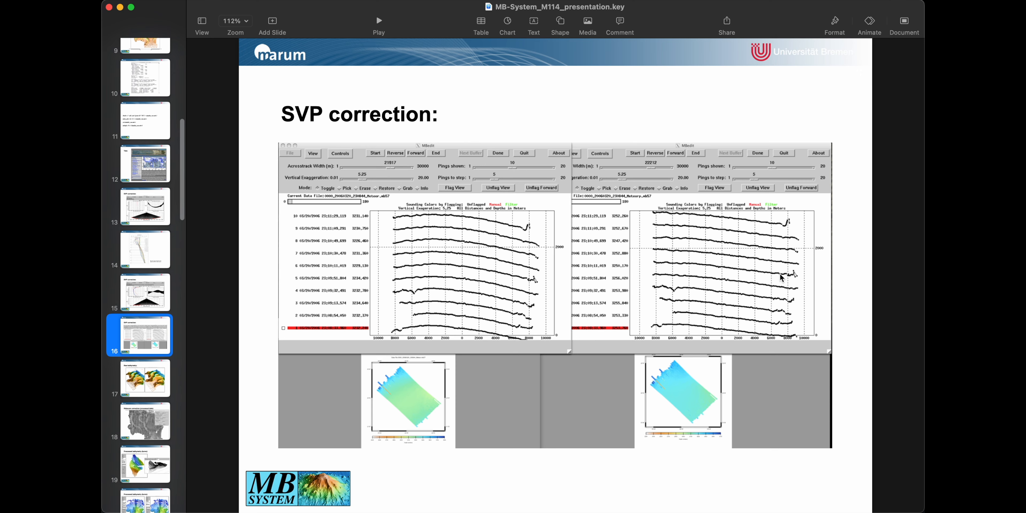
pyautogui.moveTo(850, 496)
# Hide Keynote and run mbvelocitytool -I 0000_20111219_154640_METEOR_EM122.mb59 in Terminal.
pyautogui.click(120, 7)
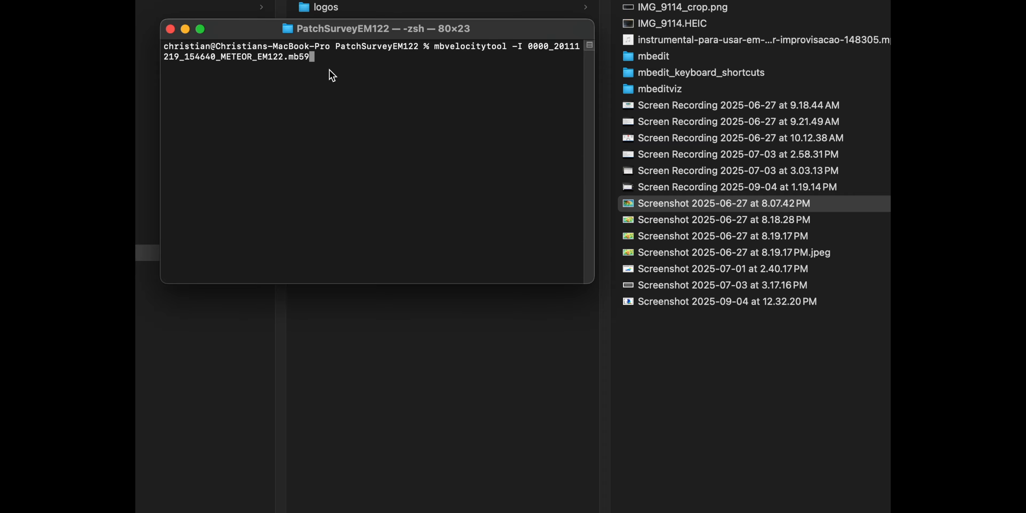
pyautogui.press('Return')
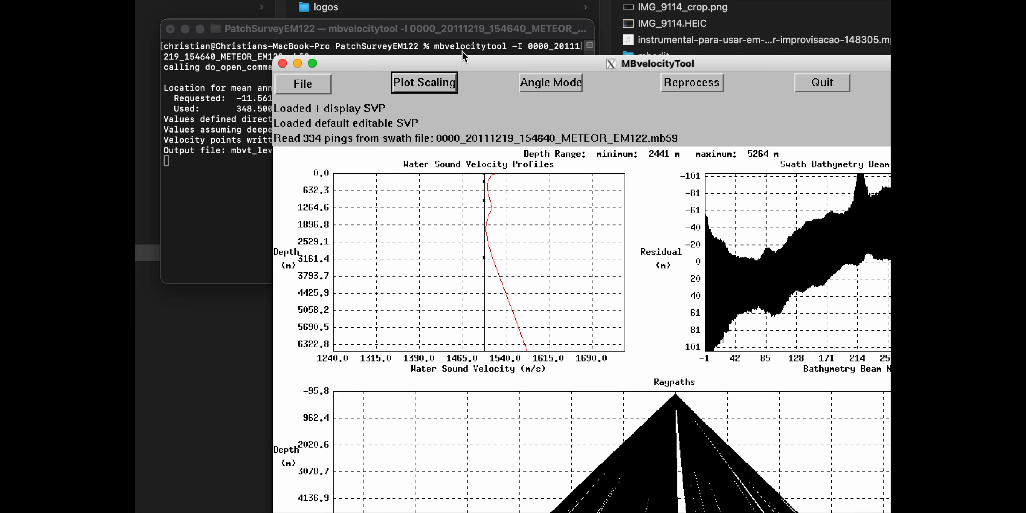
# Move the MBvelocityTool window to the upper left, over the terminal.
pyautogui.moveTo(500, 63); pyautogui.dragTo(367, 16)
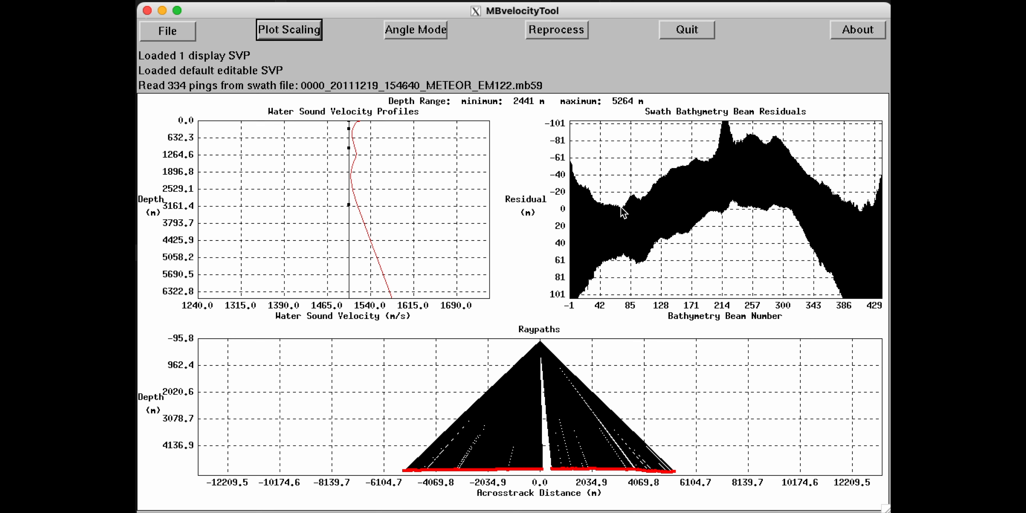
pyautogui.click(170, 35)
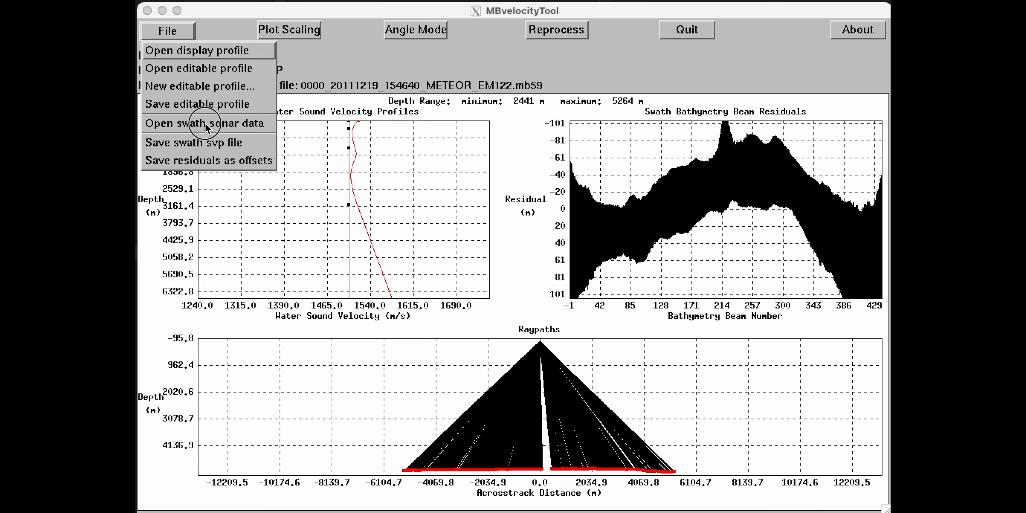
# Open the swath file 0010_20111219_222752_METEOR_EM122.mb59 as swath sonar data.
pyautogui.click(195, 127)
pyautogui.moveTo(719, 163); pyautogui.dragTo(718, 276)
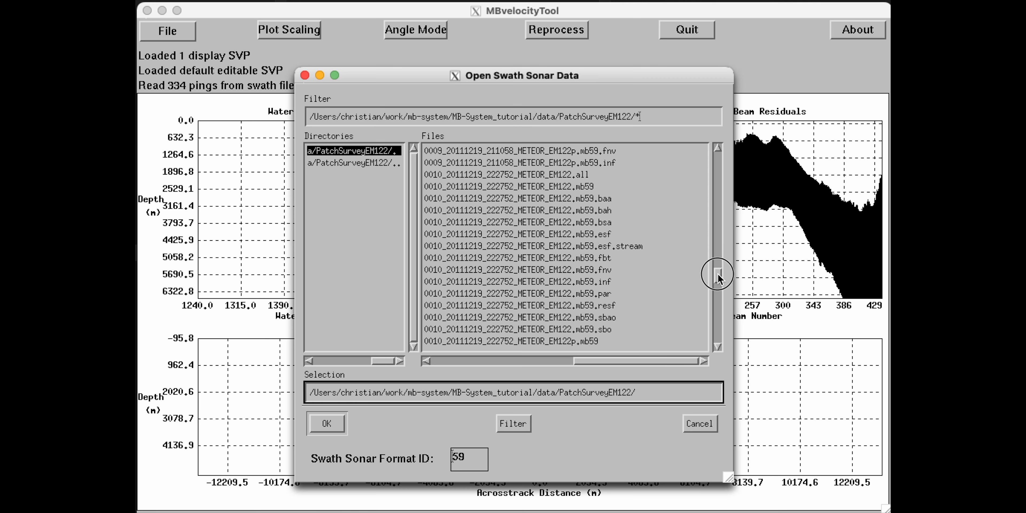
pyautogui.click(573, 186)
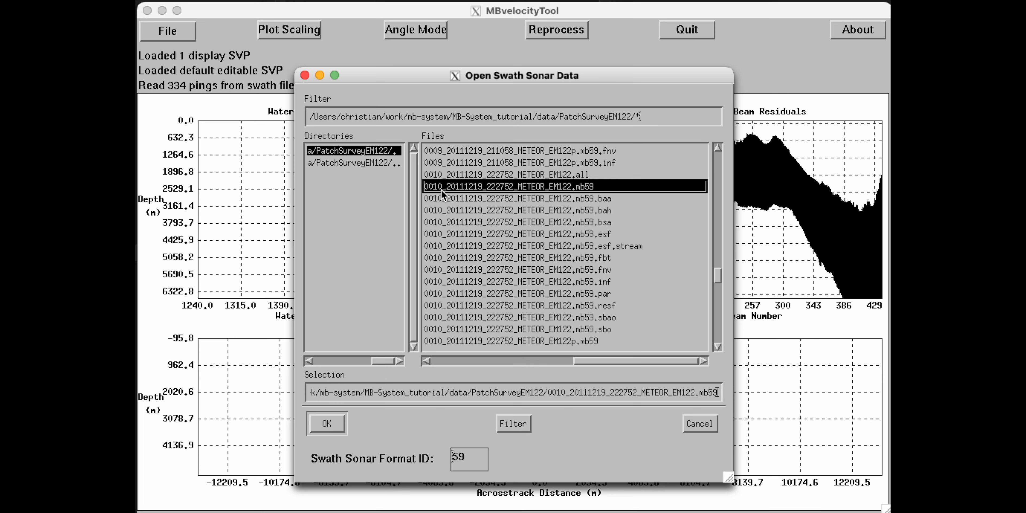
pyautogui.click(335, 424)
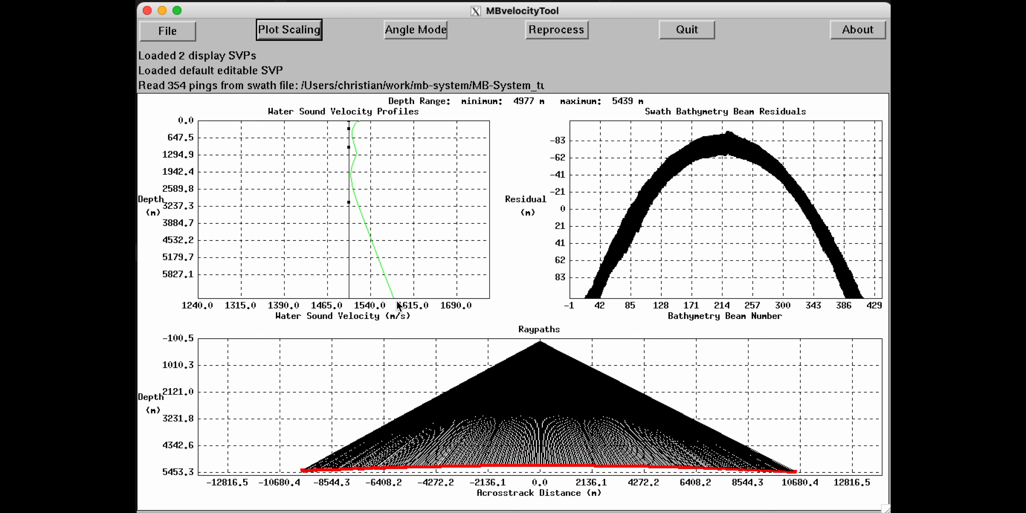
pyautogui.click(174, 39)
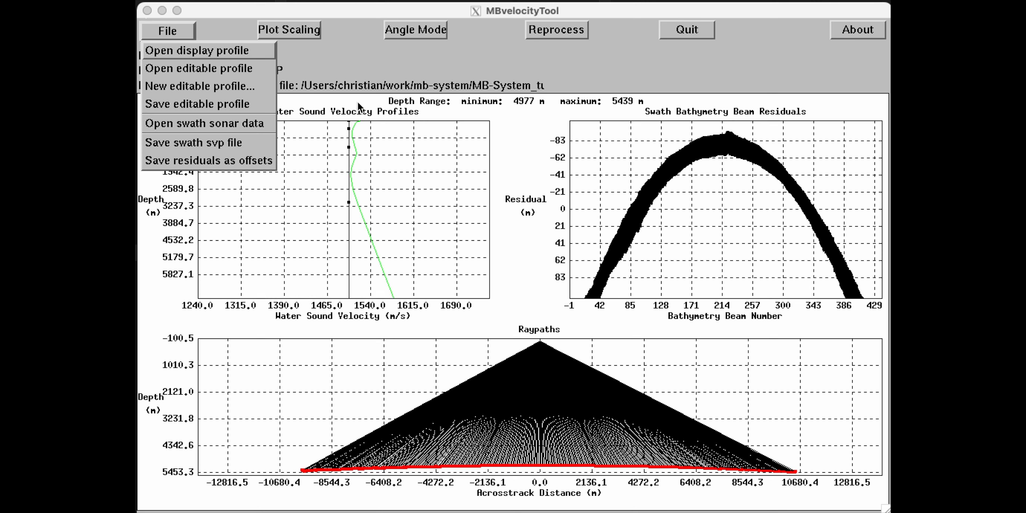
# Align the black SVP nodes with the green profile and reprocess, giving 5029–5233 m depths.
pyautogui.click(356, 66)
pyautogui.click(350, 127)
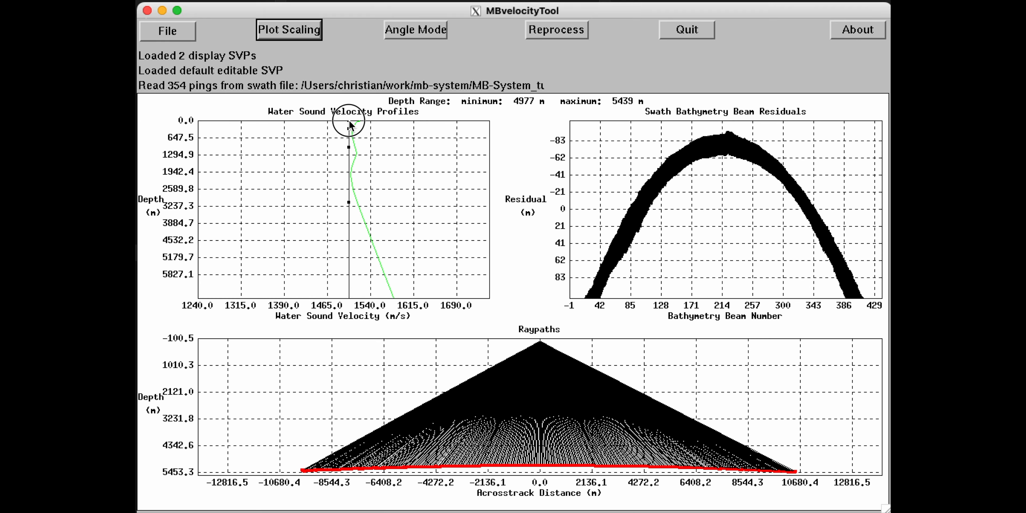
pyautogui.moveTo(349, 122); pyautogui.dragTo(355, 152)
pyautogui.moveTo(349, 202); pyautogui.dragTo(354, 201)
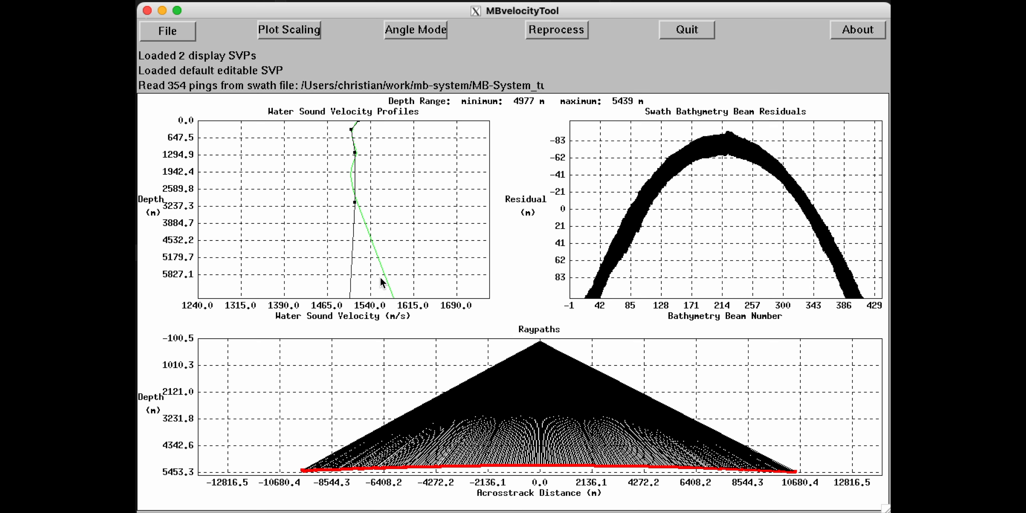
pyautogui.click(393, 299)
pyautogui.click(565, 27)
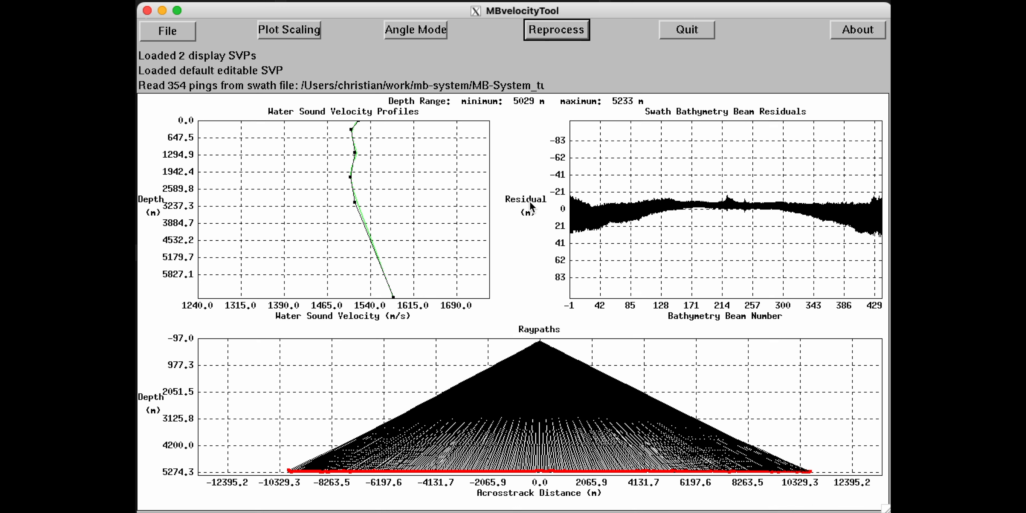
# Load existing.svp as the editable profile and reprocess the residuals with it.
pyautogui.click(172, 33)
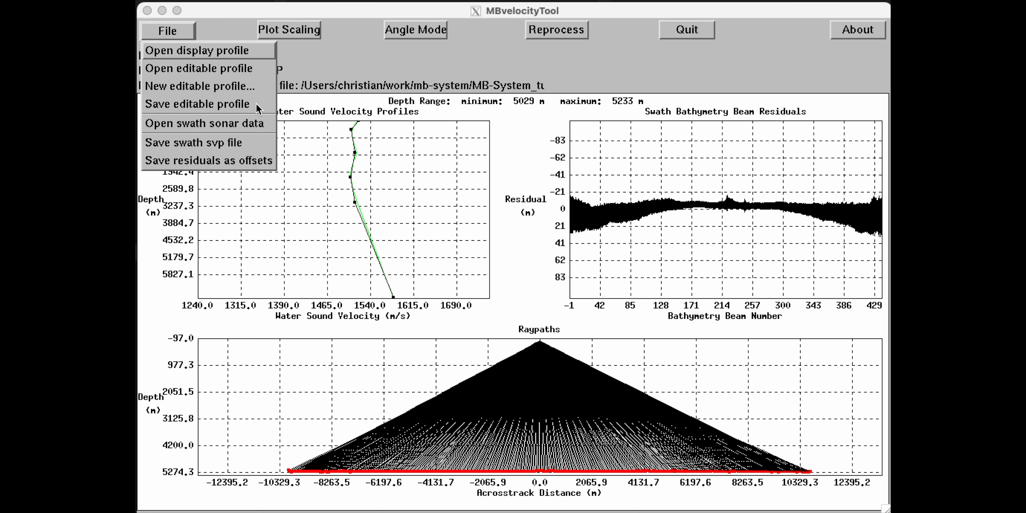
pyautogui.click(182, 70)
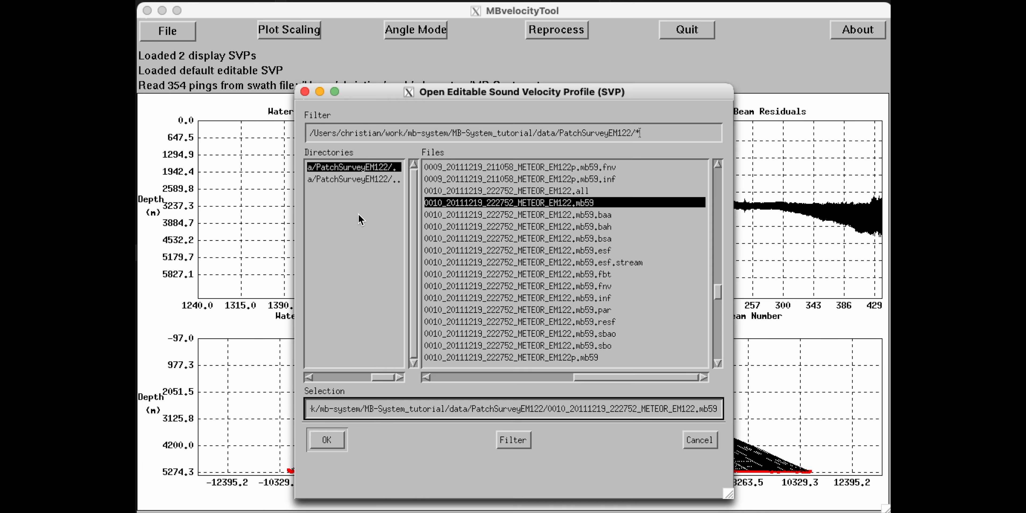
pyautogui.scroll(-5, 650, 317)
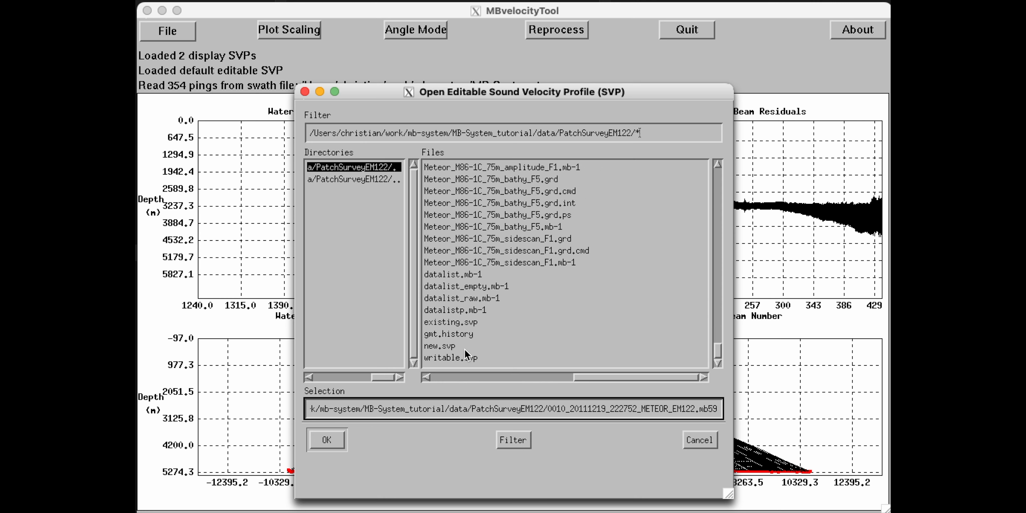
pyautogui.click(464, 324)
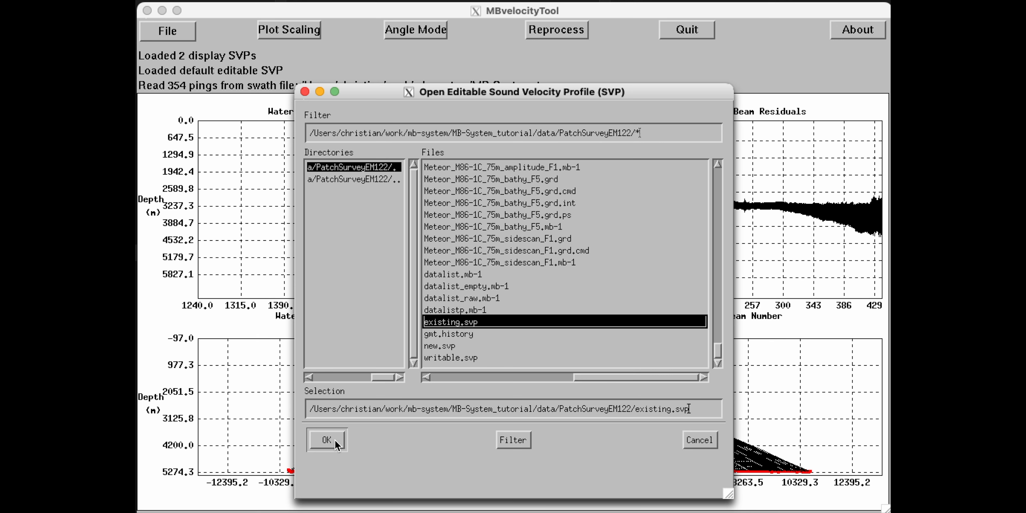
pyautogui.click(327, 440)
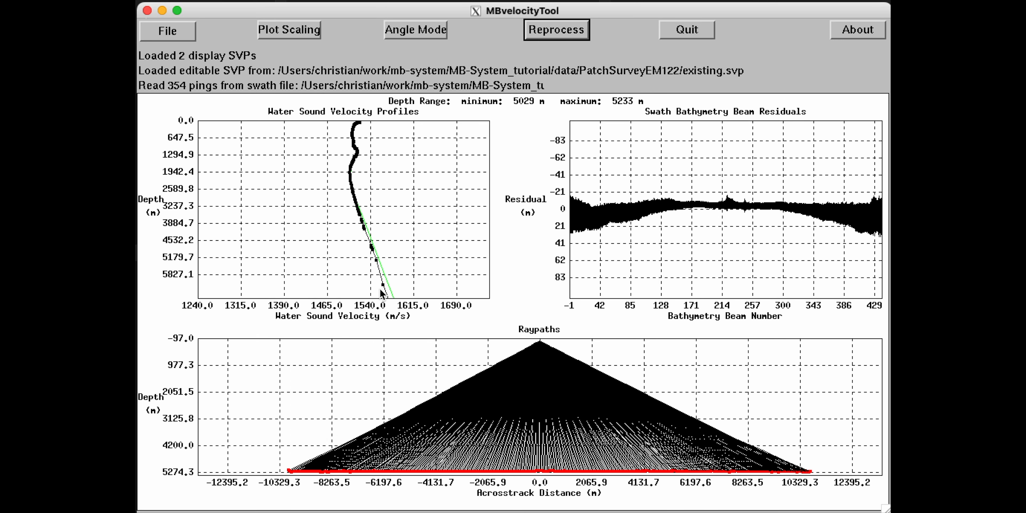
pyautogui.click(554, 30)
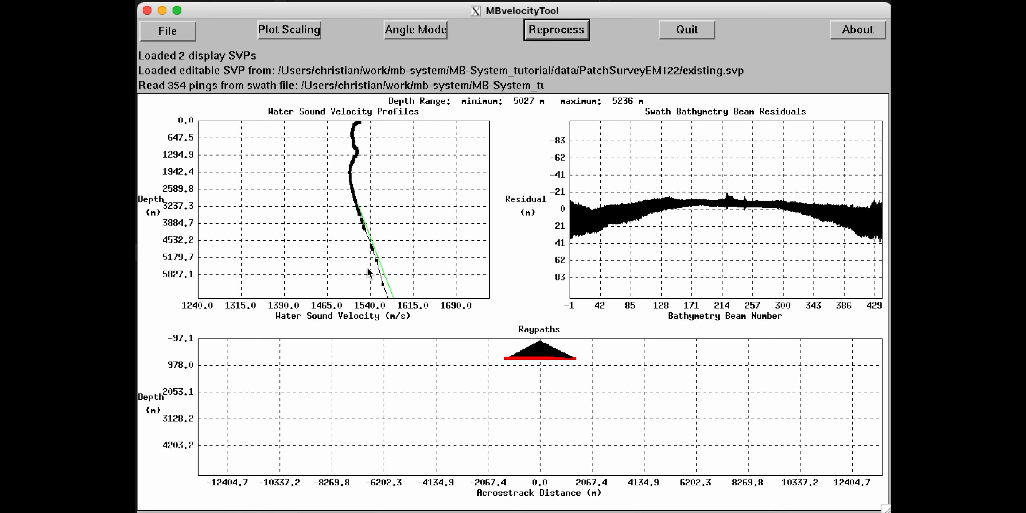
# Set Plot Scaling to Velocity Center 1513 m/s and Maximum Depth 3038 m.
pyautogui.click(292, 30)
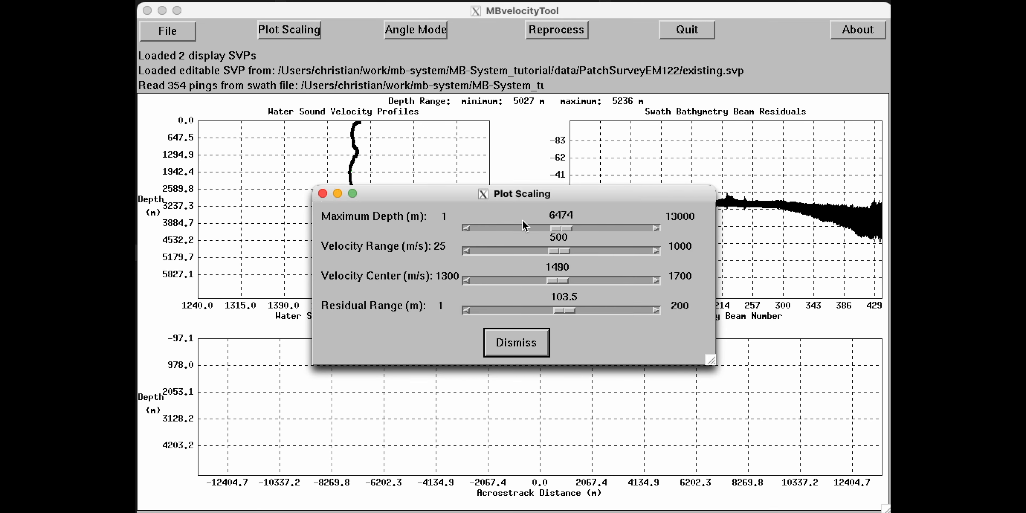
pyautogui.moveTo(563, 252); pyautogui.dragTo(496, 258)
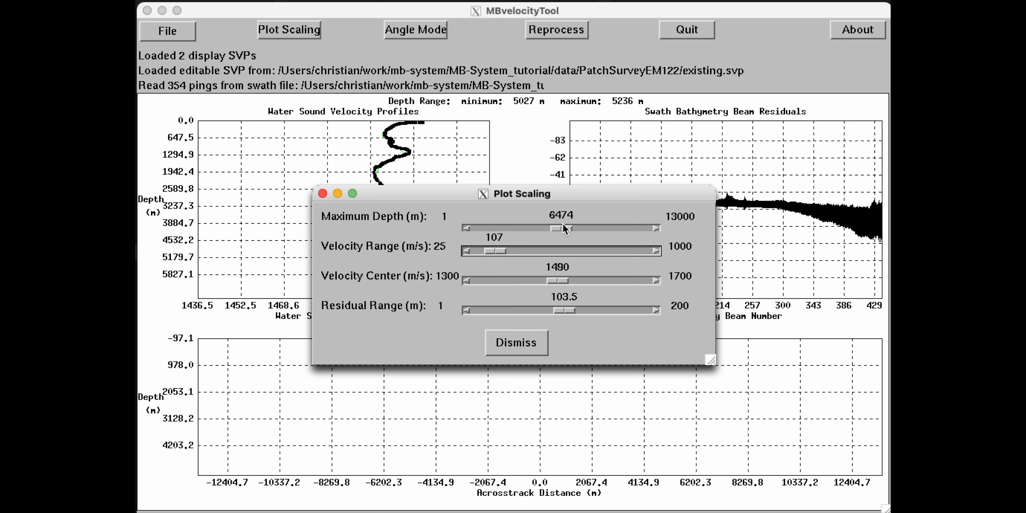
pyautogui.moveTo(563, 231); pyautogui.dragTo(490, 258)
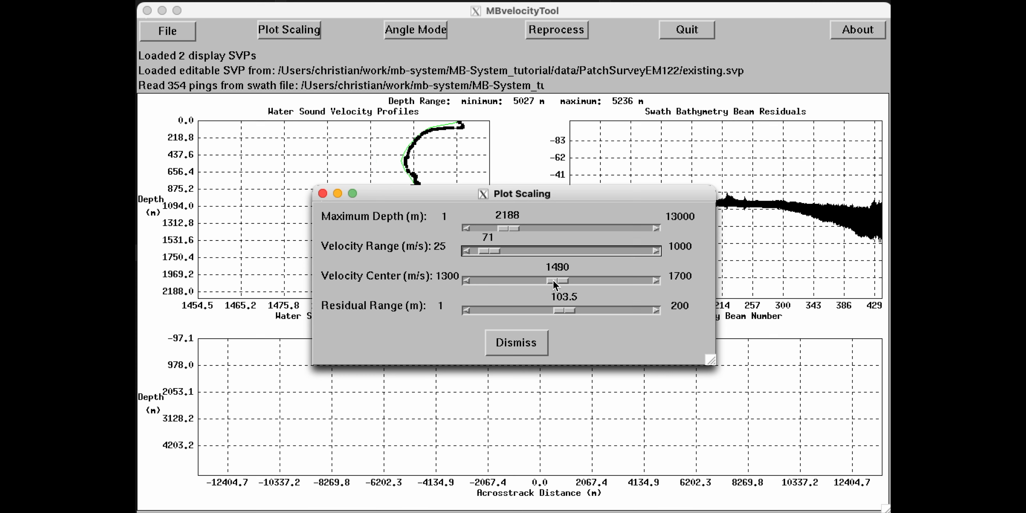
pyautogui.moveTo(553, 281)
pyautogui.mouseDown()
pyautogui.moveTo(531, 281)
pyautogui.moveTo(564, 280)
pyautogui.mouseUp()
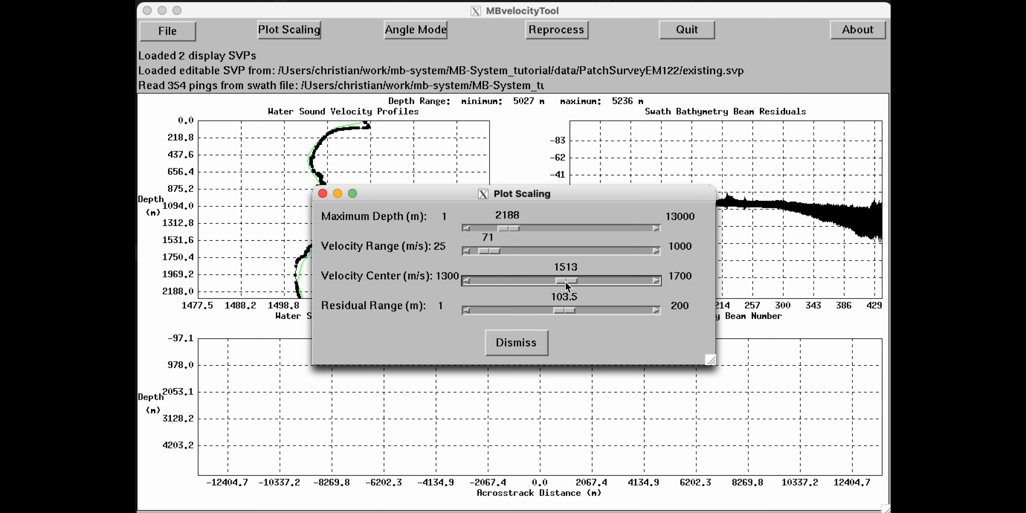
pyautogui.moveTo(510, 228); pyautogui.dragTo(535, 230)
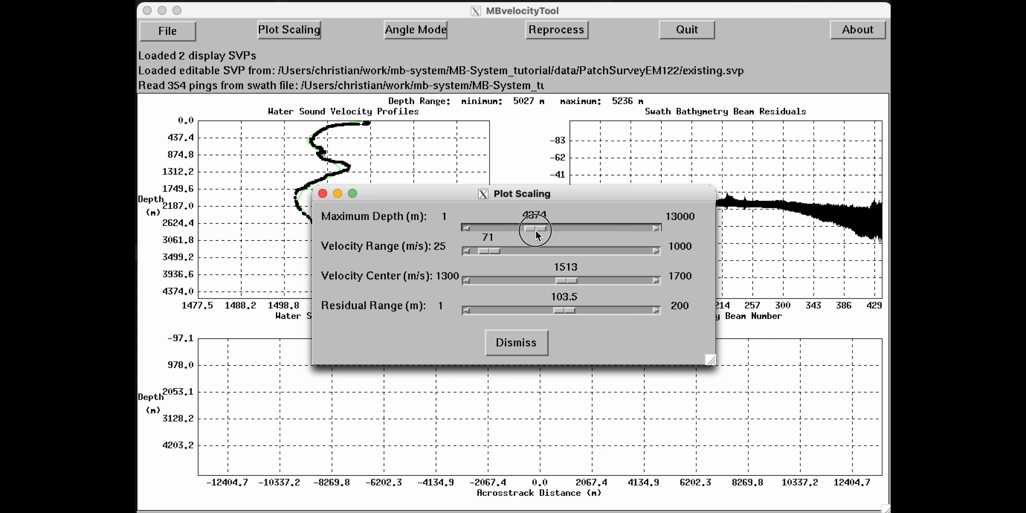
pyautogui.moveTo(534, 231); pyautogui.dragTo(520, 231)
pyautogui.click(526, 344)
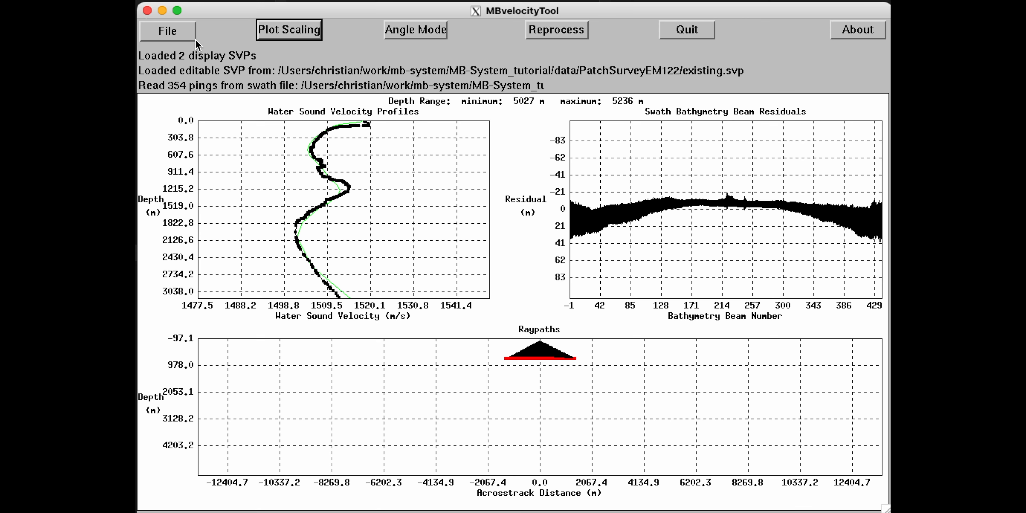
# Open writable.svp as the editable sound velocity profile.
pyautogui.click(177, 35)
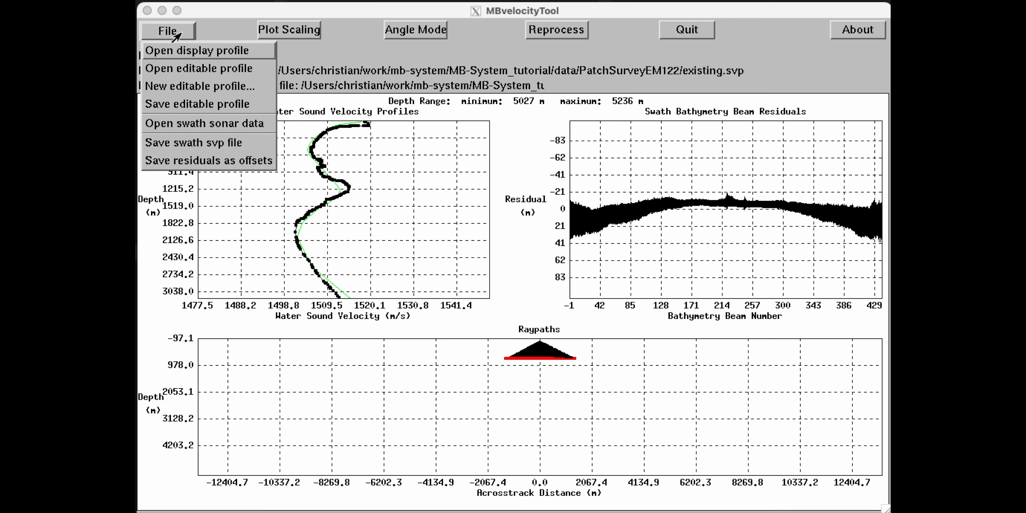
pyautogui.click(196, 73)
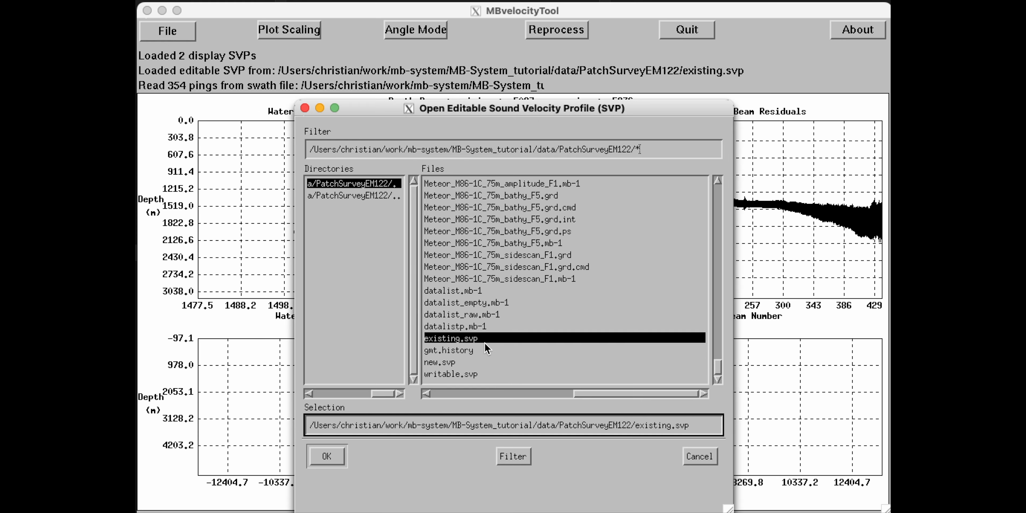
pyautogui.click(445, 376)
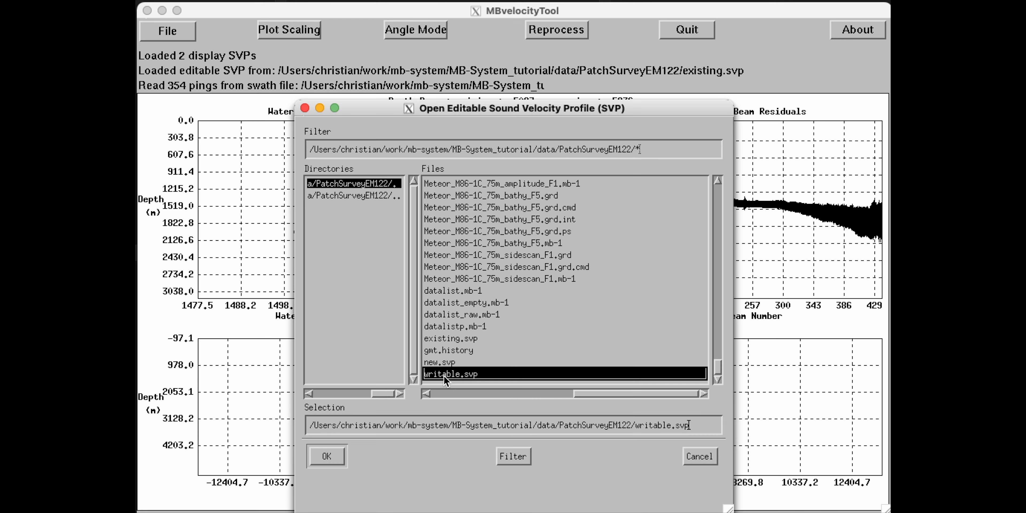
pyautogui.click(326, 457)
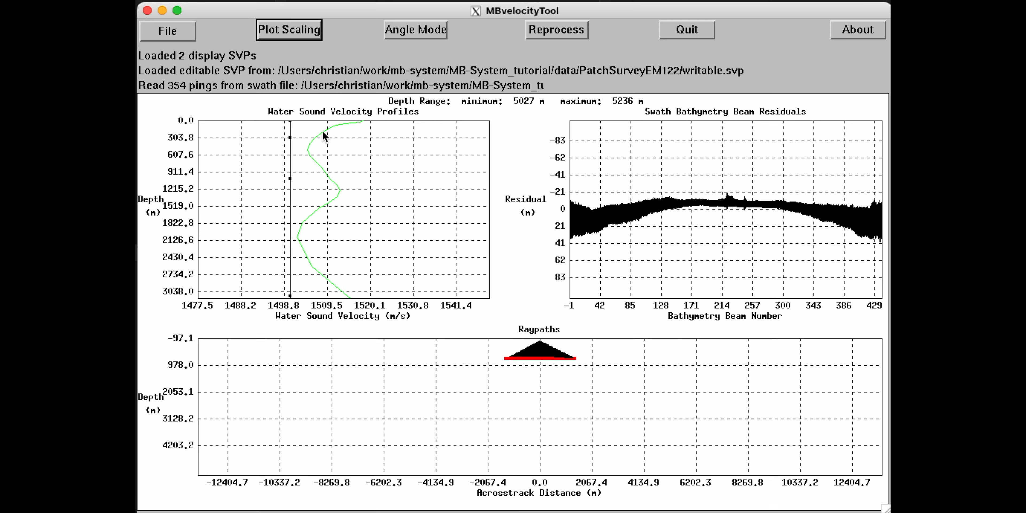
# Reprocess with writable.svp, then drag its top three nodes onto the green profile.
pyautogui.click(566, 30)
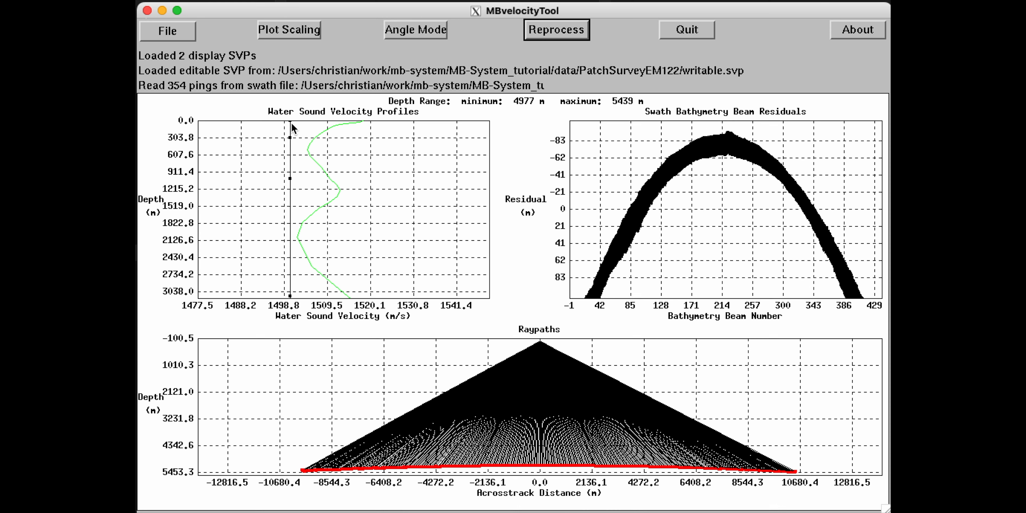
pyautogui.moveTo(291, 122); pyautogui.dragTo(362, 122)
pyautogui.moveTo(292, 138); pyautogui.dragTo(338, 126)
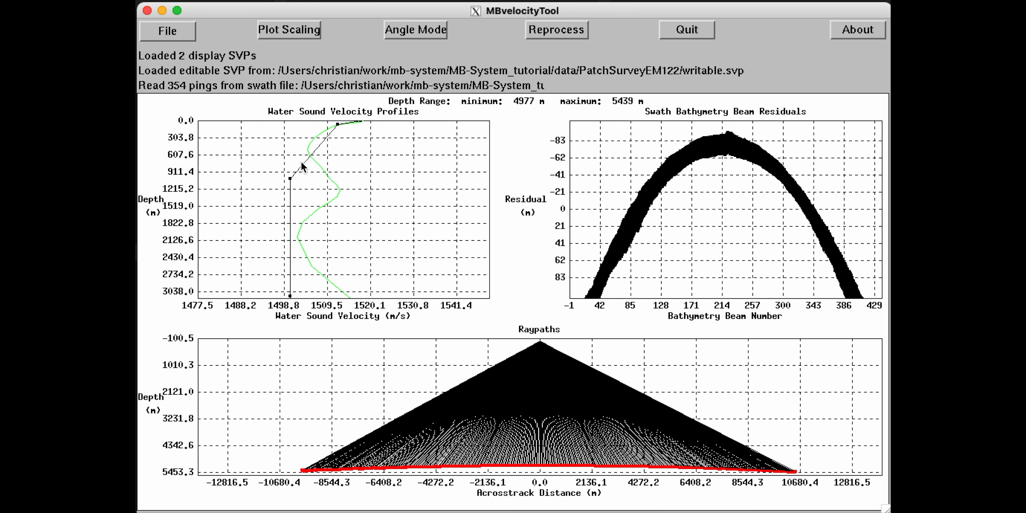
pyautogui.moveTo(292, 178); pyautogui.dragTo(319, 138)
# Add nodes tracing the green profile down to about 2734 m and align the bottom node.
pyautogui.click(308, 148)
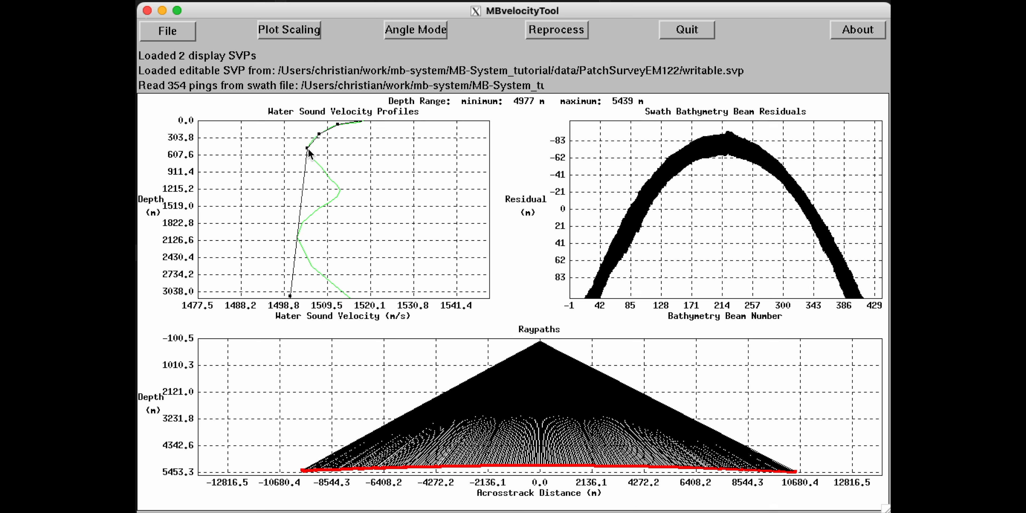
pyautogui.click(321, 167)
pyautogui.click(338, 189)
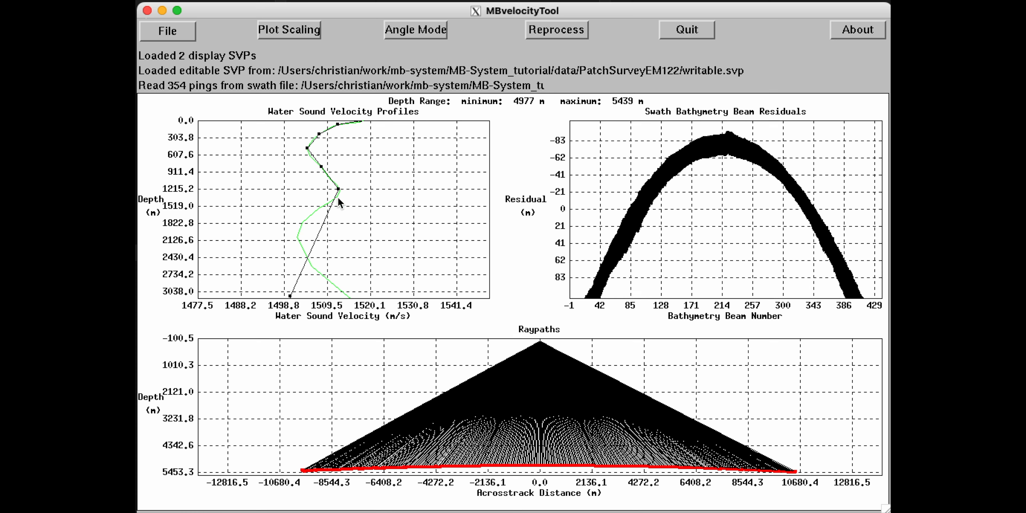
pyautogui.click(327, 204)
pyautogui.click(304, 219)
pyautogui.click(330, 280)
pyautogui.click(350, 297)
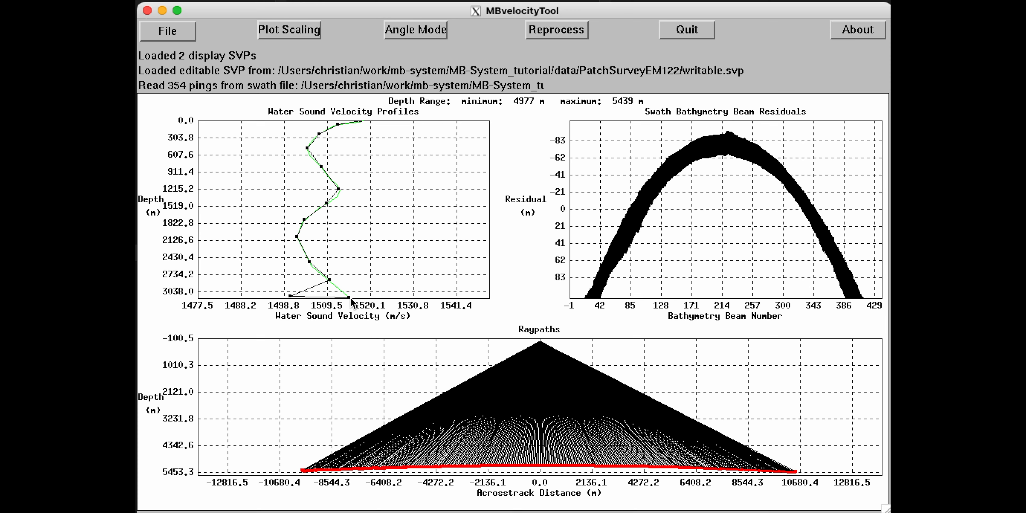
pyautogui.moveTo(289, 296); pyautogui.dragTo(338, 289)
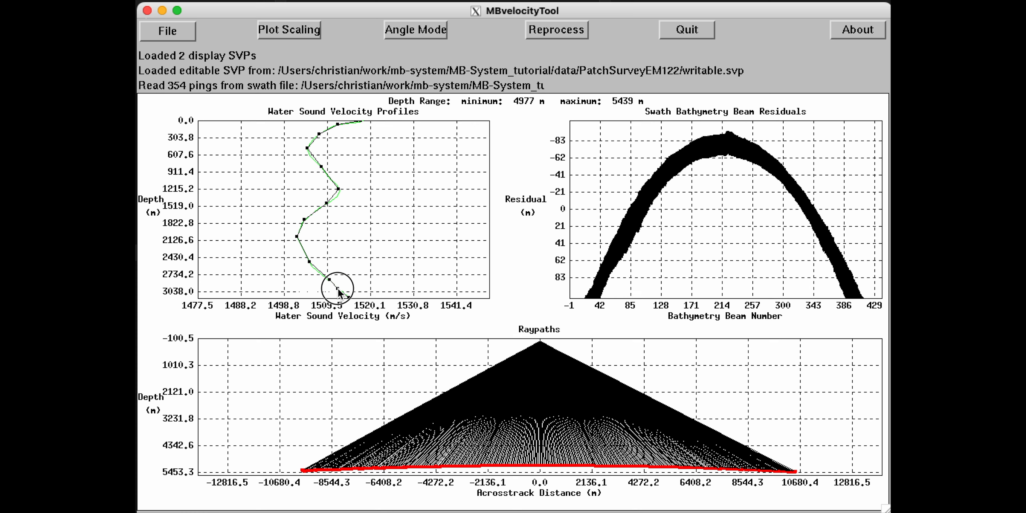
# Add nodes near 2430 m and along the shallow section, then reprocess.
pyautogui.click(302, 248)
pyautogui.click(310, 158)
pyautogui.click(312, 140)
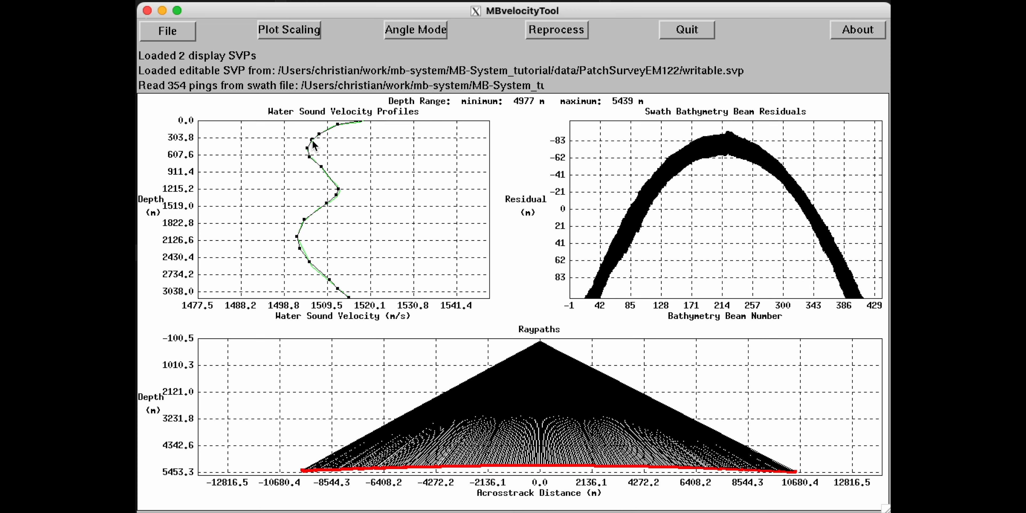
pyautogui.click(330, 129)
pyautogui.click(543, 33)
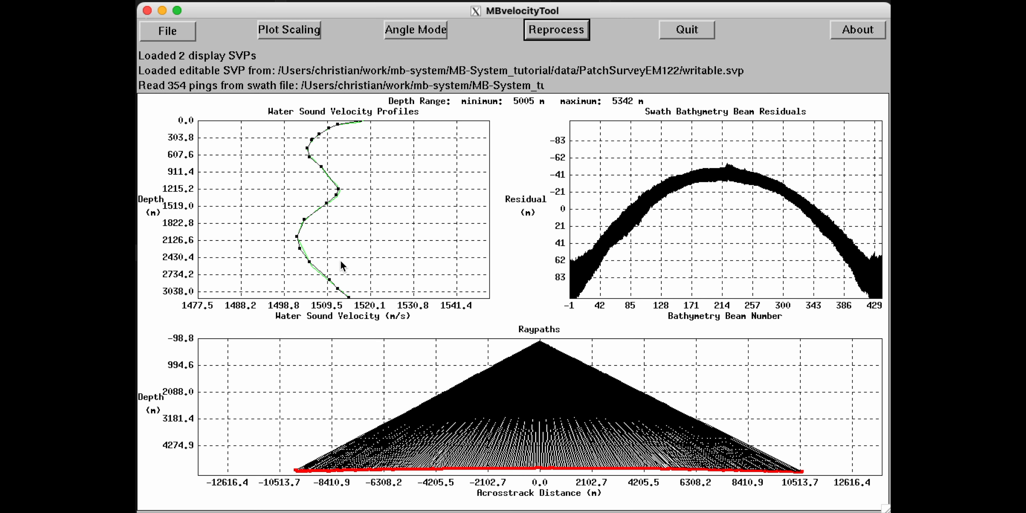
# Extend the profile plot's Maximum Depth to 6865 m in Plot Scaling.
pyautogui.click(298, 32)
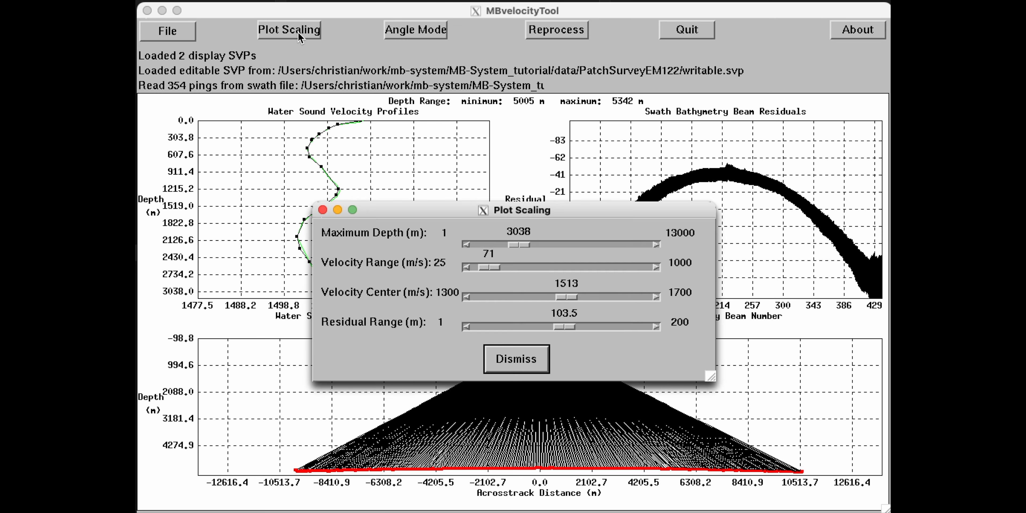
pyautogui.moveTo(518, 244); pyautogui.dragTo(566, 245)
pyautogui.click(517, 359)
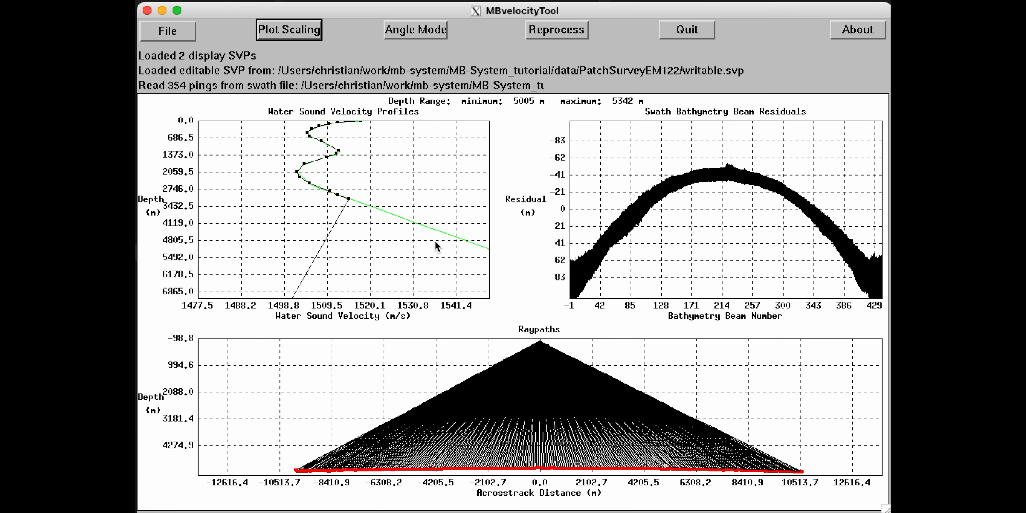
# Add two deep high-velocity nodes near 4800 m and reprocess for near-flat residuals.
pyautogui.click(447, 234)
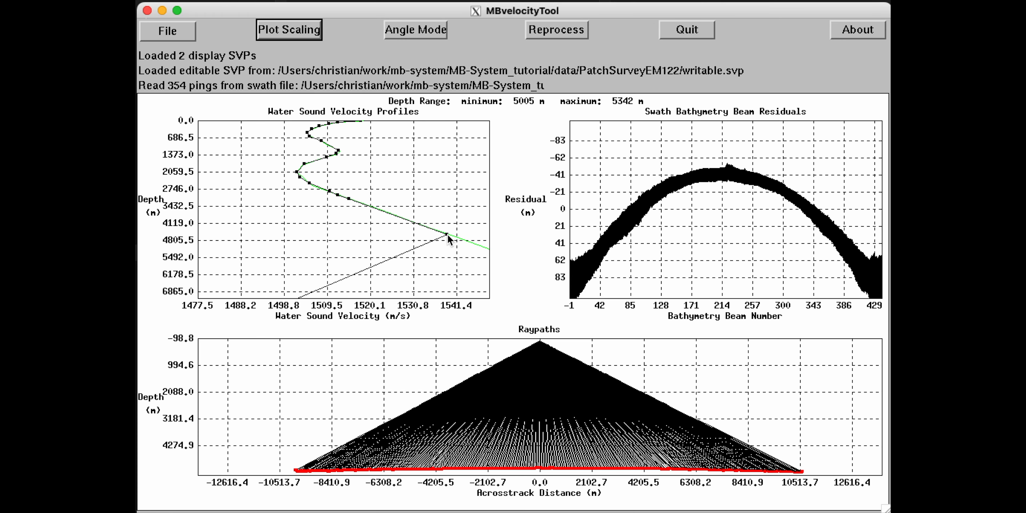
pyautogui.click(487, 248)
pyautogui.click(565, 32)
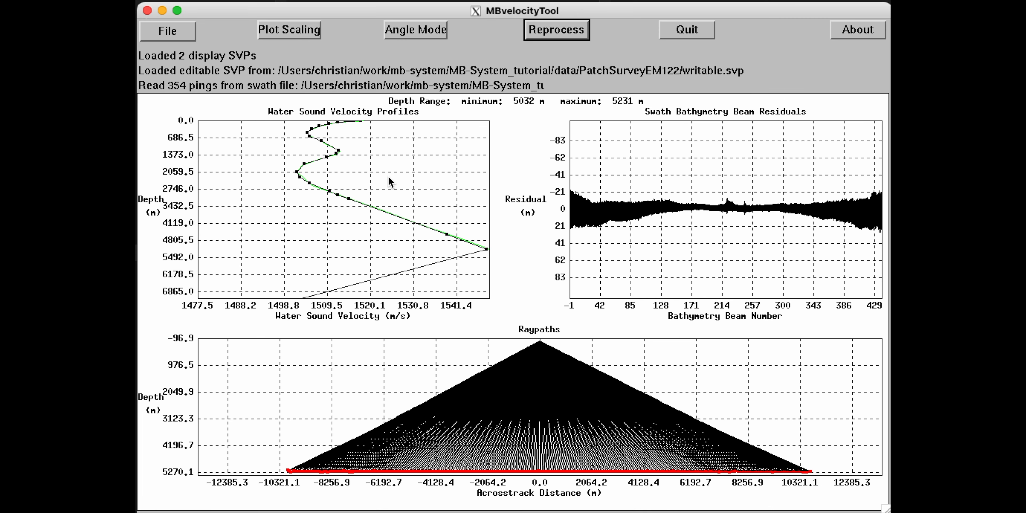
# In Plot Scaling, extend the profile plot's depth axis and widen the Velocity Range to 326.
pyautogui.click(297, 29)
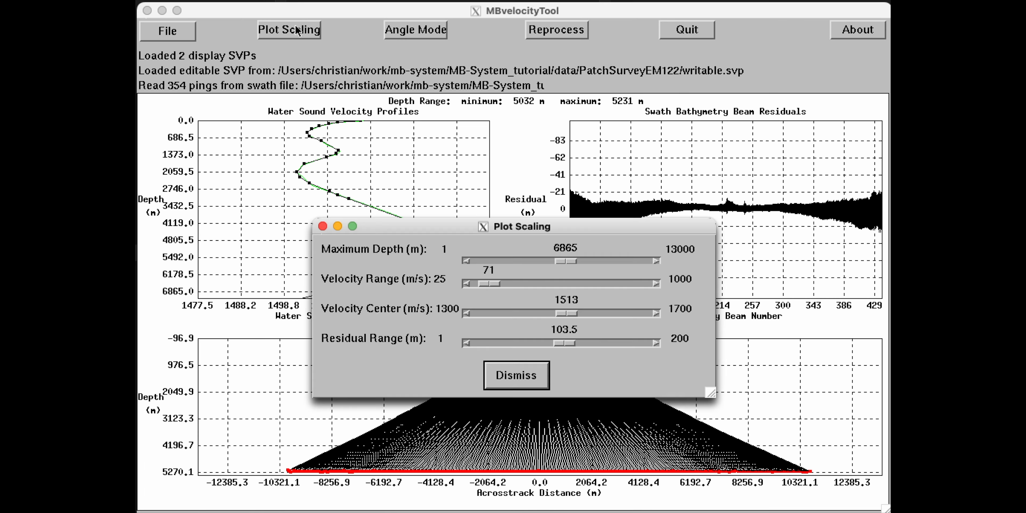
pyautogui.moveTo(574, 261); pyautogui.dragTo(649, 262)
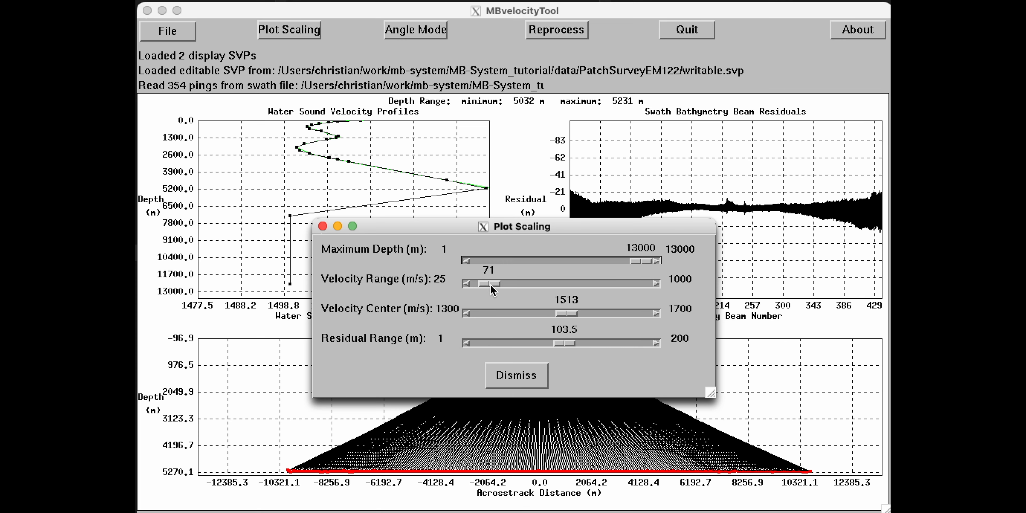
pyautogui.moveTo(490, 285); pyautogui.dragTo(531, 287)
pyautogui.moveTo(395, 226); pyautogui.dragTo(649, 232)
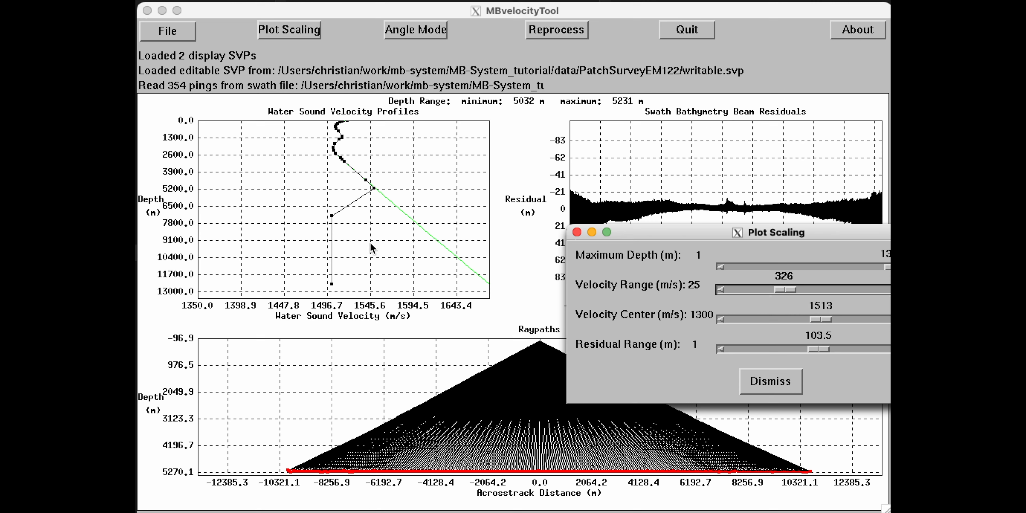
# Drag the deep profile nodes right so the editable profile continues straight out to 13000 m.
pyautogui.click(332, 220)
pyautogui.moveTo(333, 221); pyautogui.dragTo(428, 234)
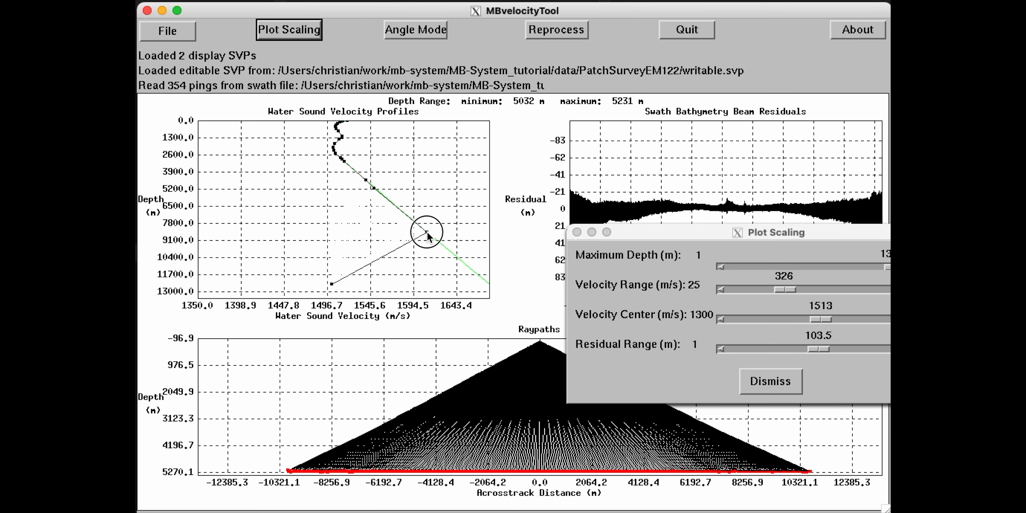
pyautogui.moveTo(332, 284); pyautogui.dragTo(486, 280)
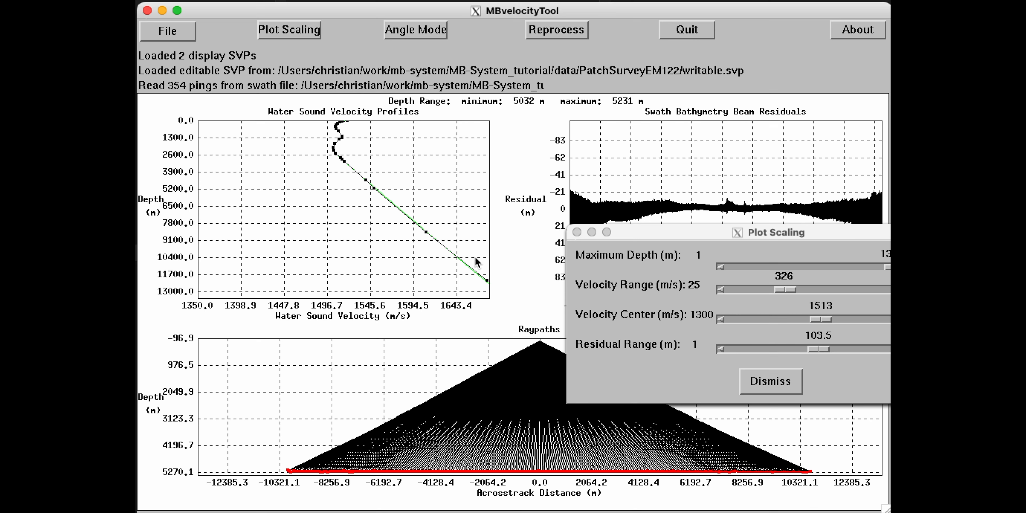
# Dismiss Plot Scaling and reprocess the residuals, giving depths of 5032–5230 m.
pyautogui.click(769, 379)
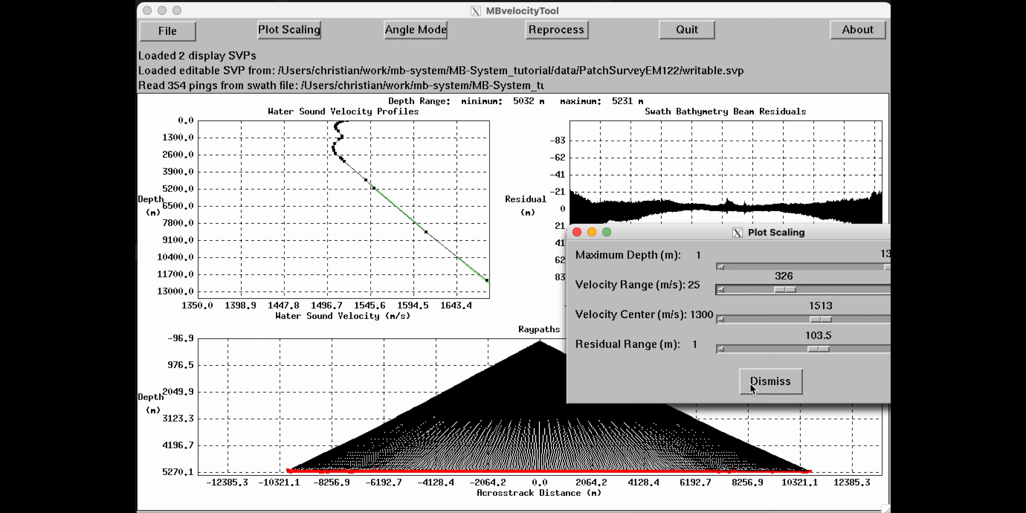
pyautogui.click(774, 385)
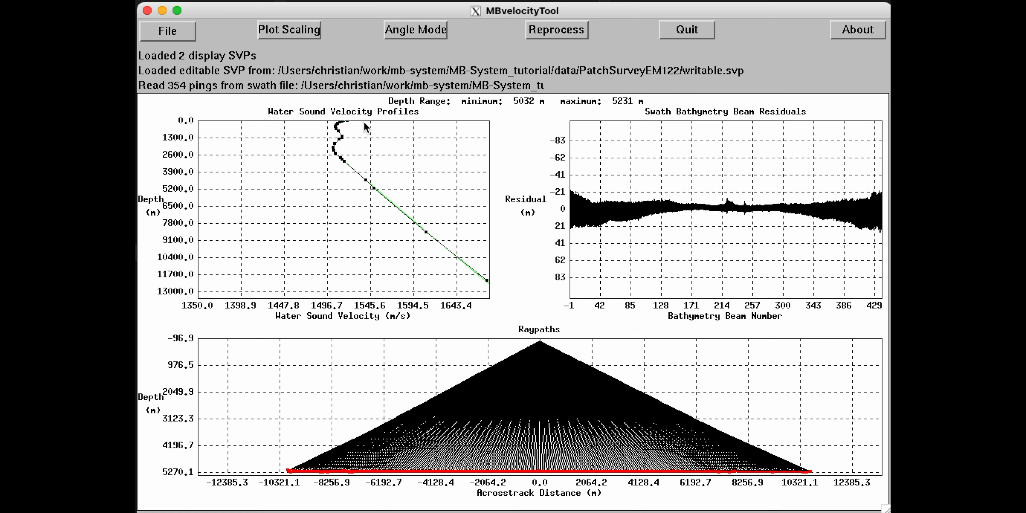
pyautogui.click(548, 30)
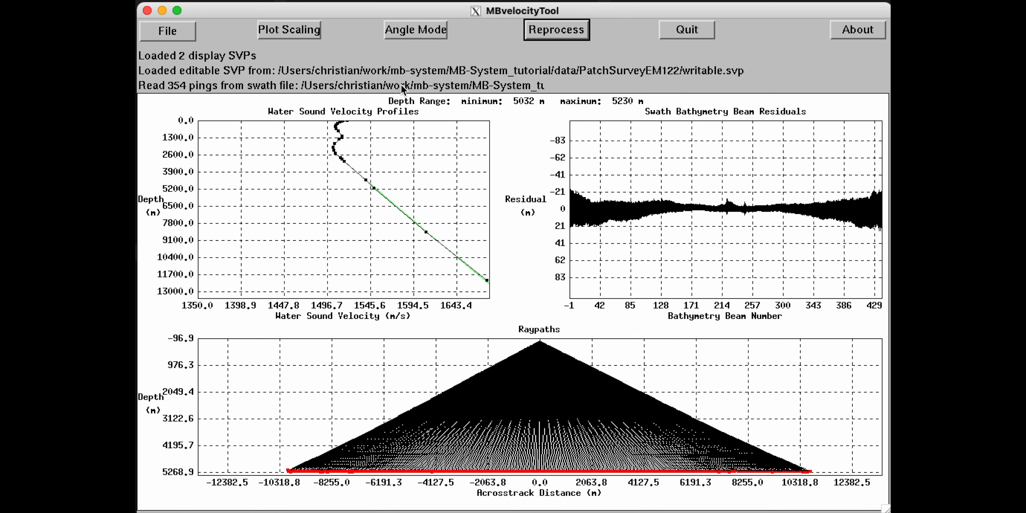
# Rescale the profile plot to 1155 m Maximum Depth with a 52 Velocity Range, then reprocess.
pyautogui.click(297, 30)
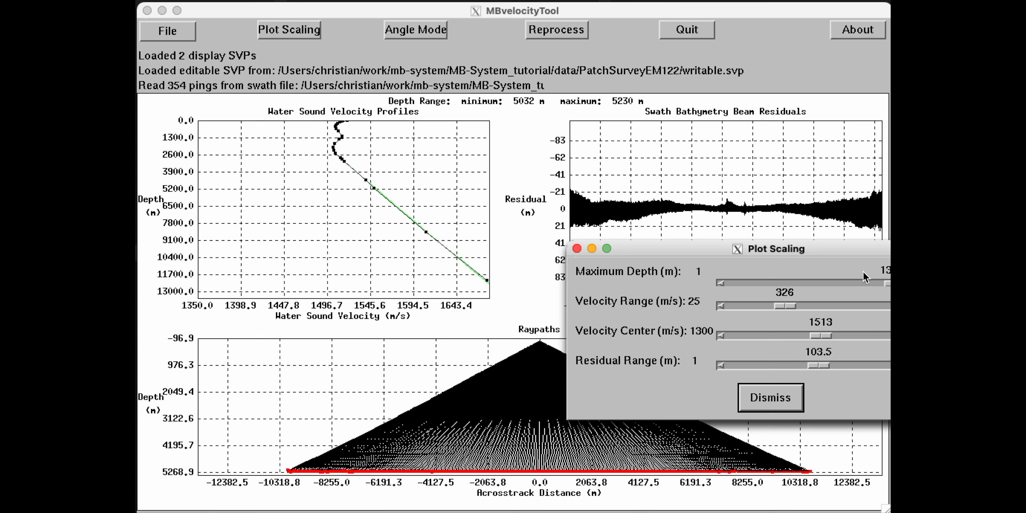
pyautogui.moveTo(854, 252); pyautogui.dragTo(761, 263)
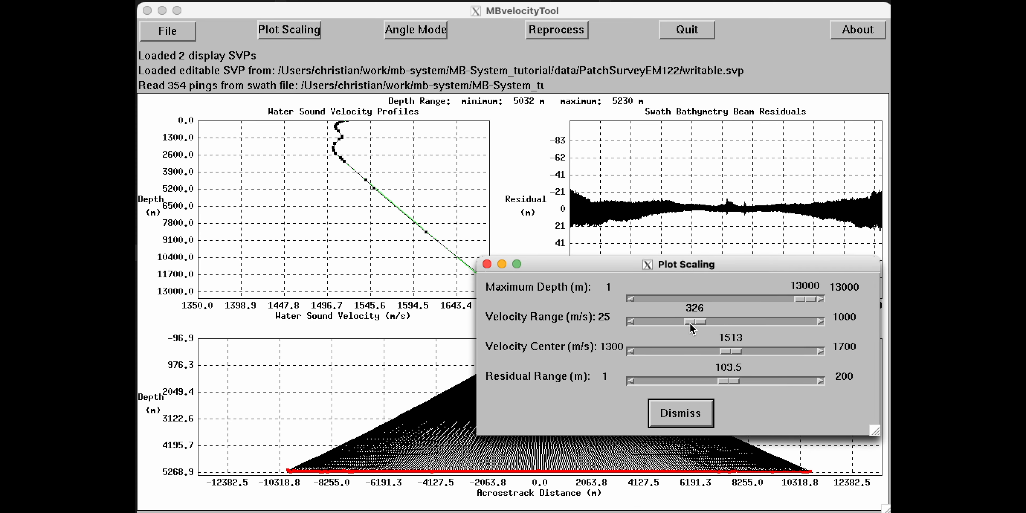
pyautogui.moveTo(803, 300); pyautogui.dragTo(651, 329)
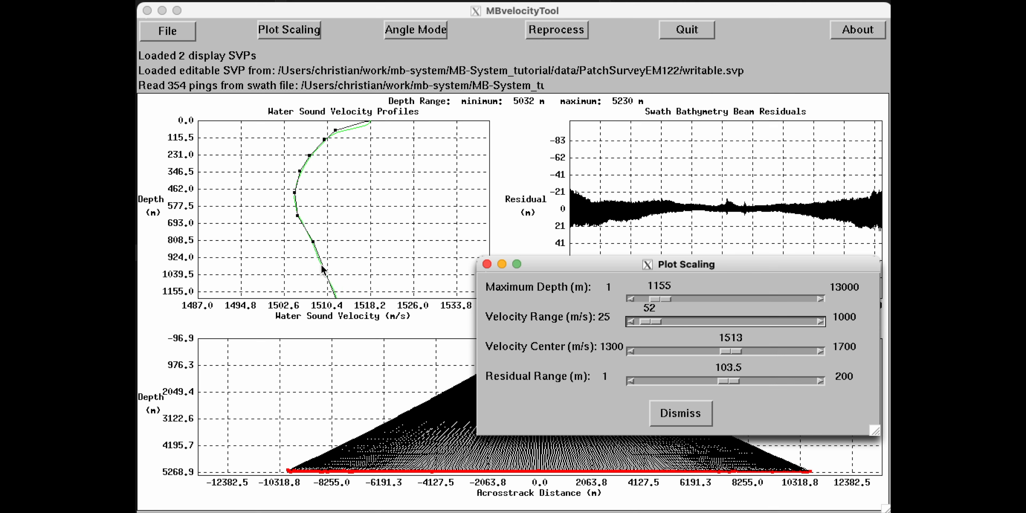
pyautogui.click(370, 129)
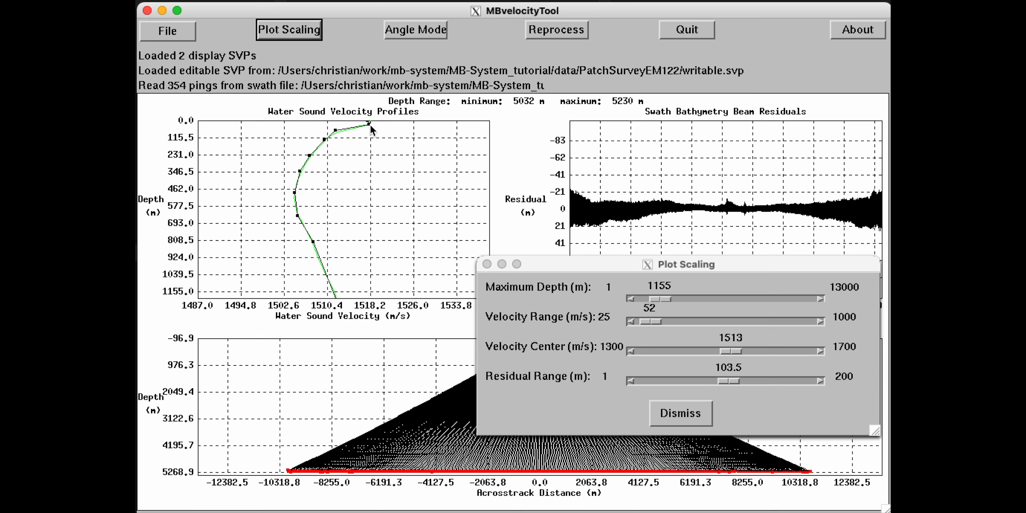
pyautogui.click(574, 32)
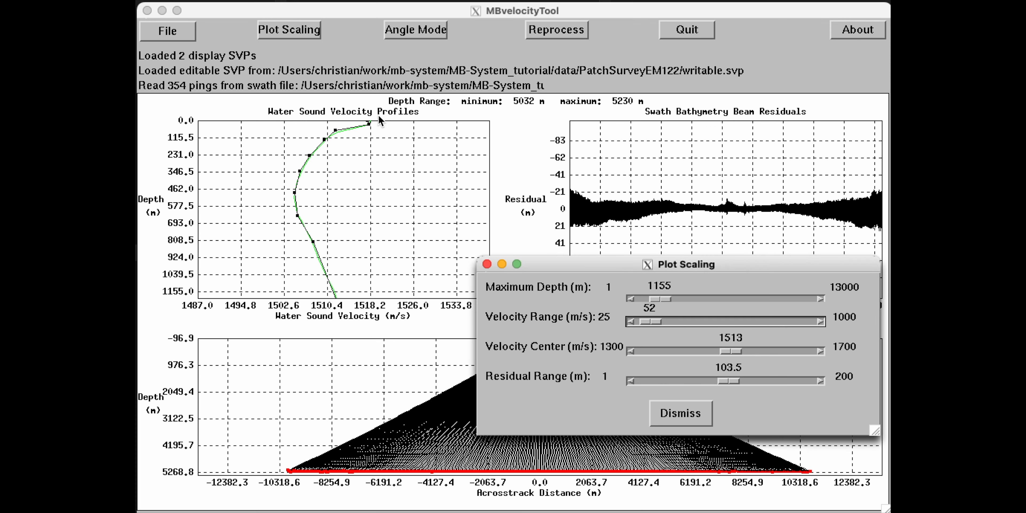
# Align a shallow profile node with the green curve, reprocess, and dismiss Plot Scaling.
pyautogui.click(342, 135)
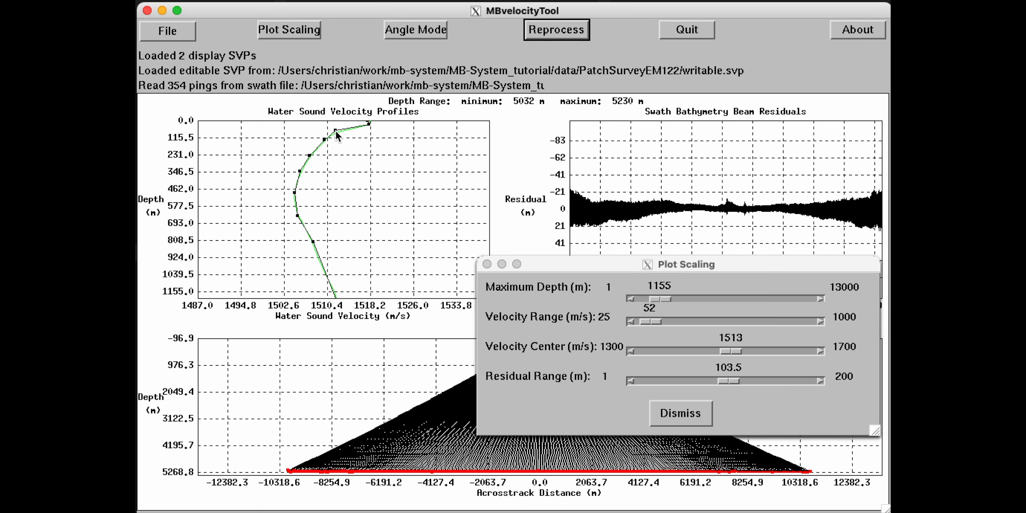
pyautogui.moveTo(336, 131); pyautogui.dragTo(342, 133)
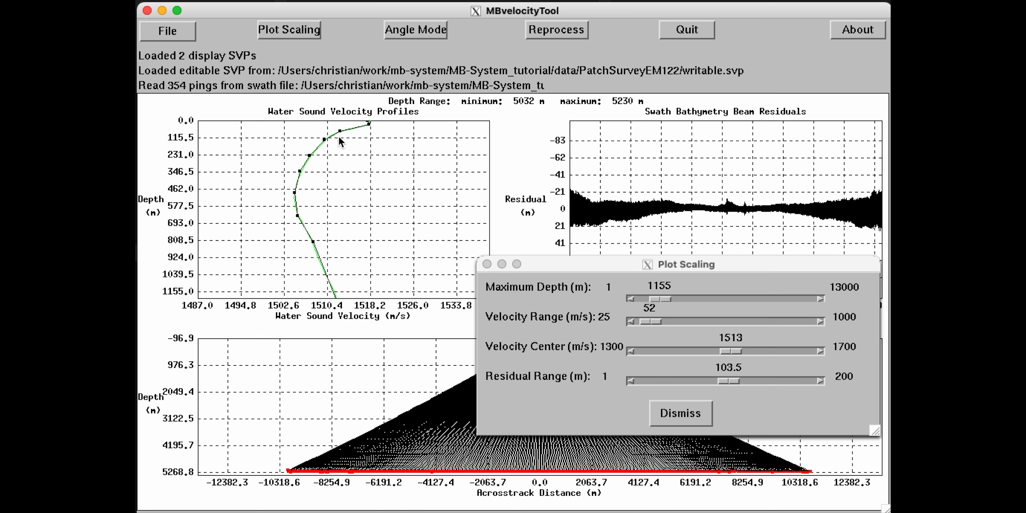
pyautogui.click(579, 32)
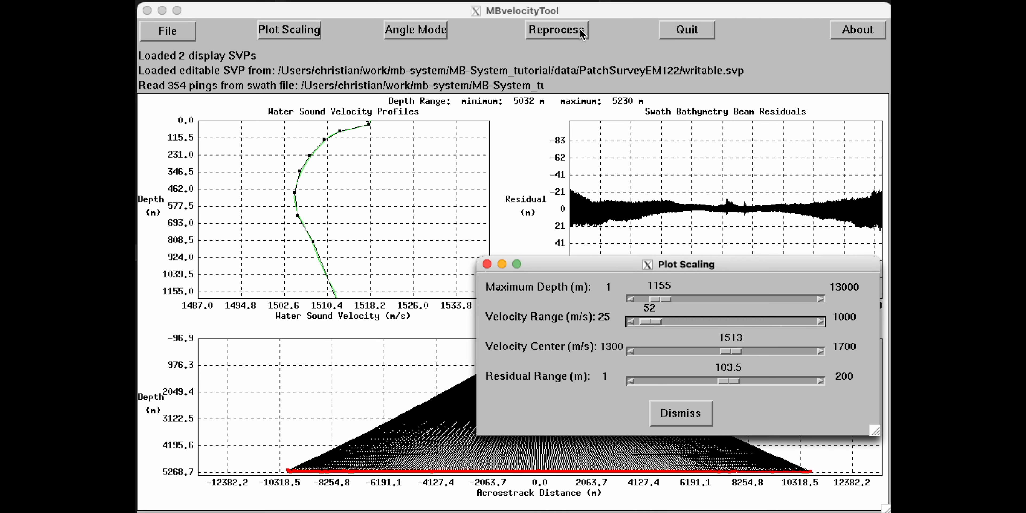
pyautogui.click(580, 28)
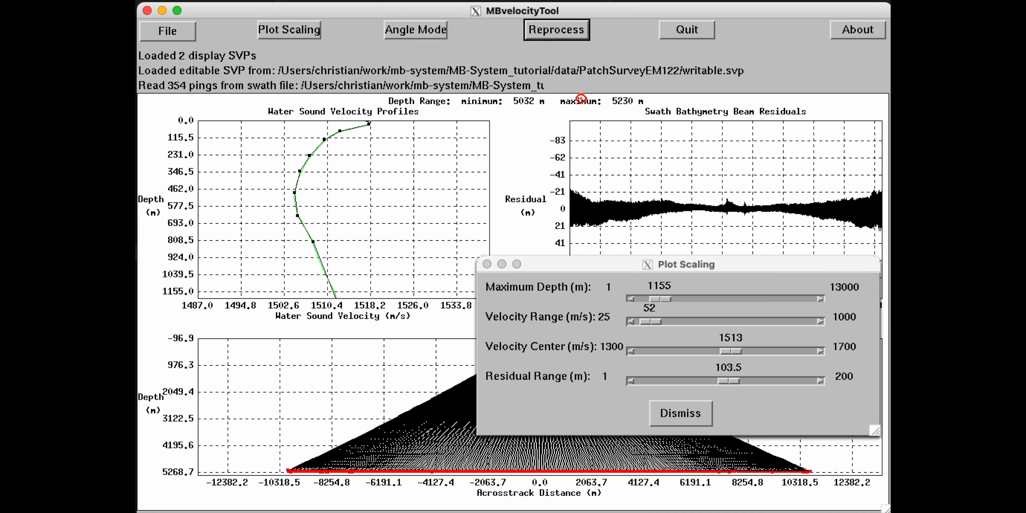
pyautogui.click(680, 415)
pyautogui.click(680, 415)
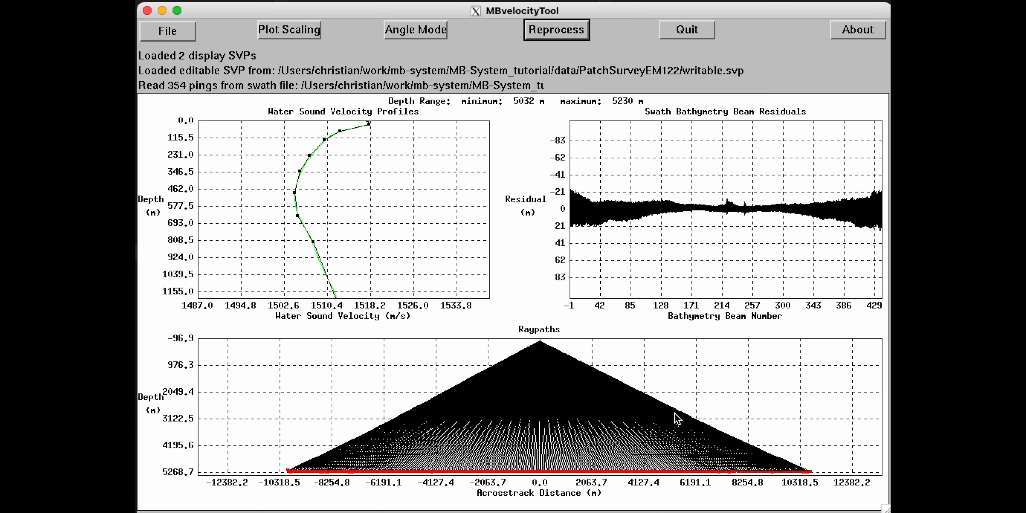
# Load existing.svp as a display profile, overlaying it as a blue curve.
pyautogui.click(177, 36)
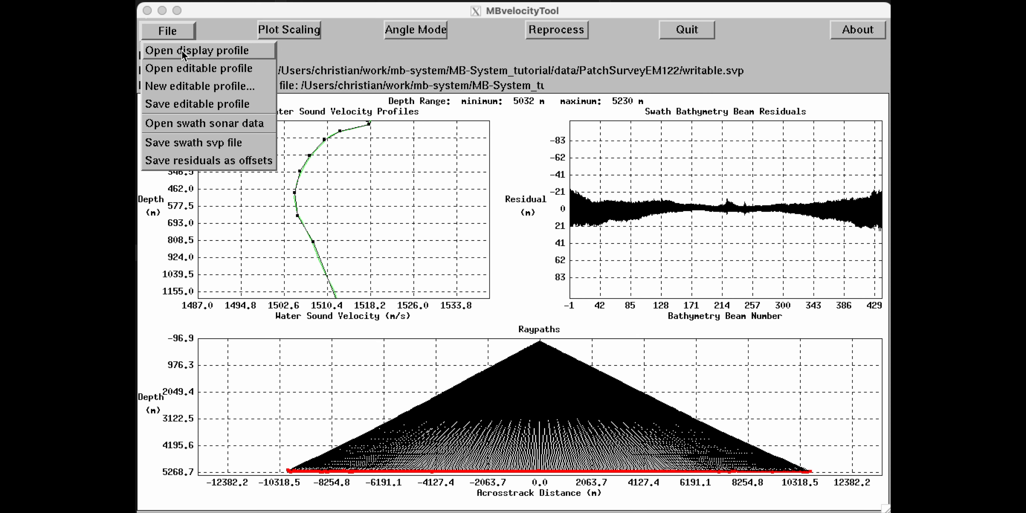
pyautogui.click(161, 51)
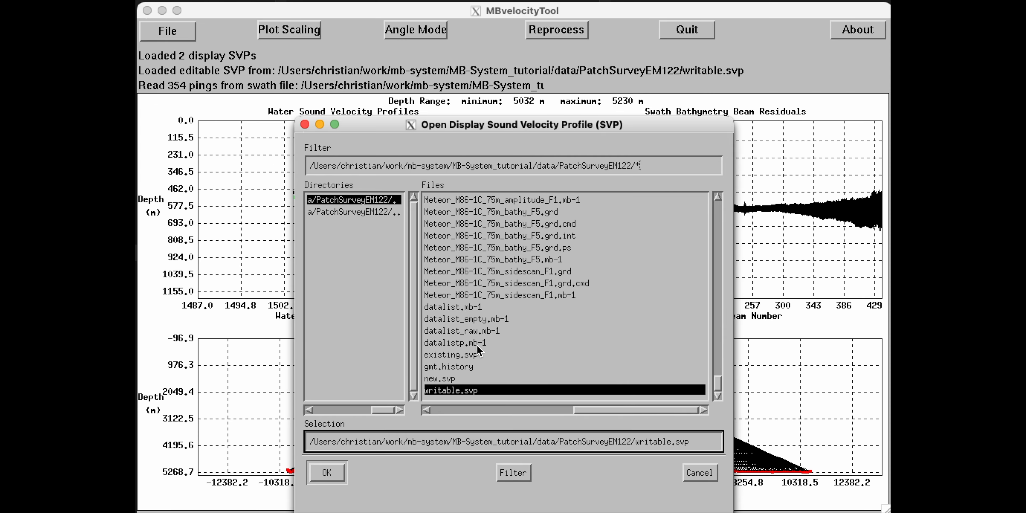
pyautogui.click(449, 355)
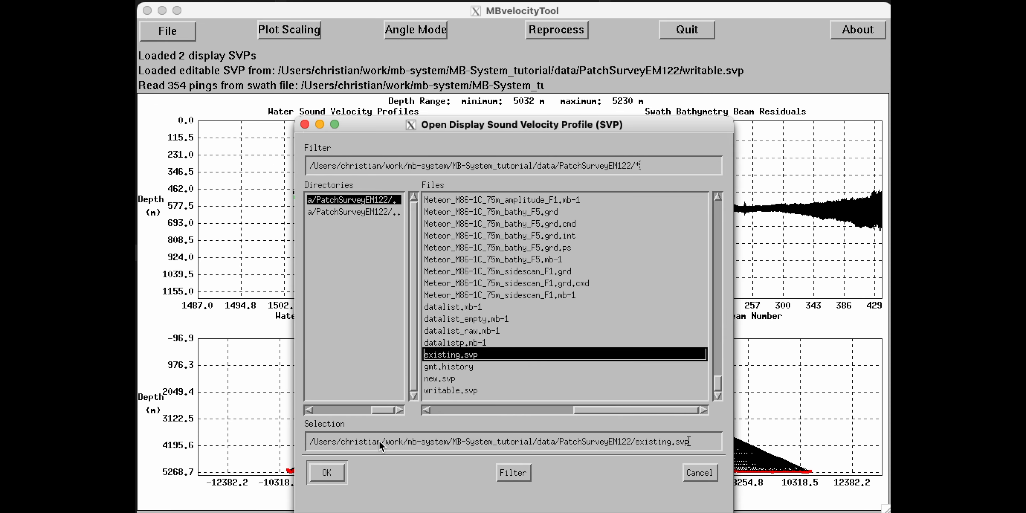
pyautogui.click(335, 474)
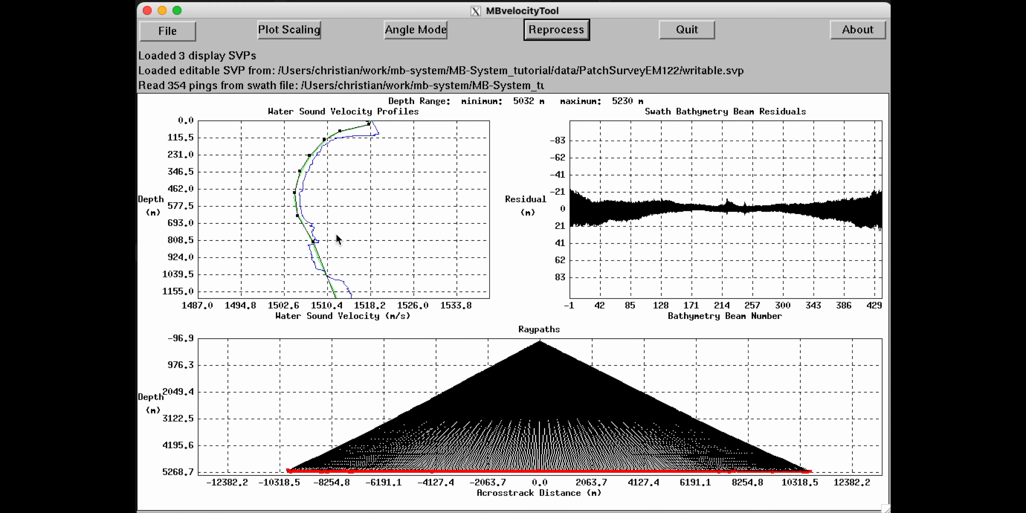